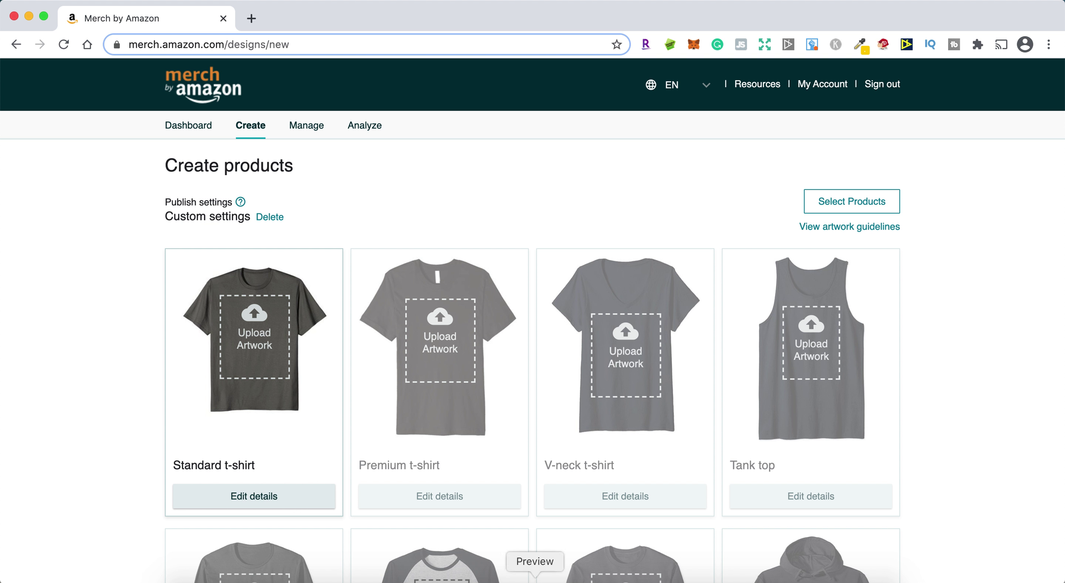
Bring up the black-background JPG and the transparent PNG of the I AM THE LAW design for comparison.
left_click(536, 579)
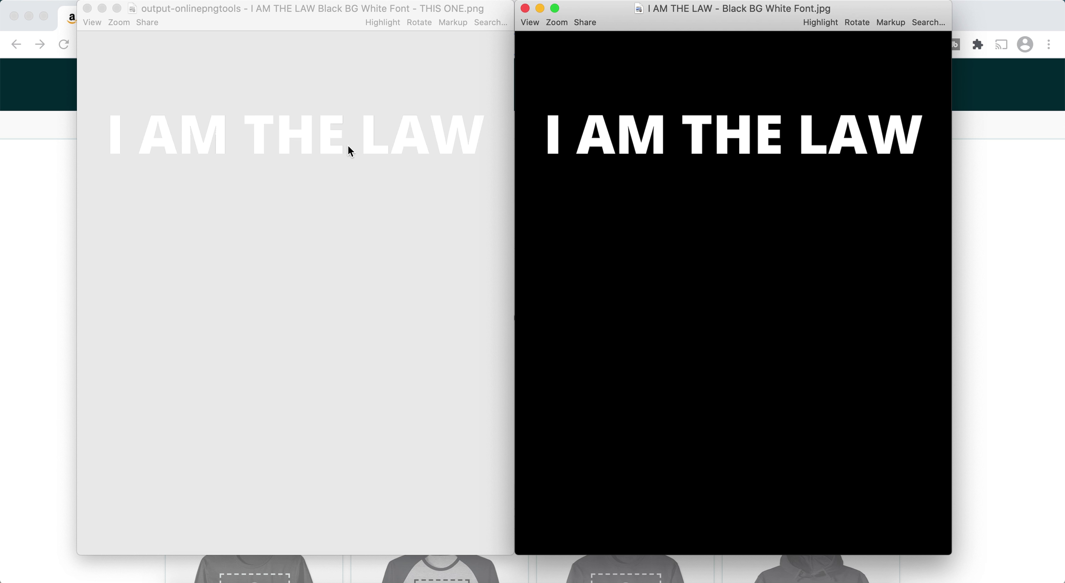
left_click(315, 231)
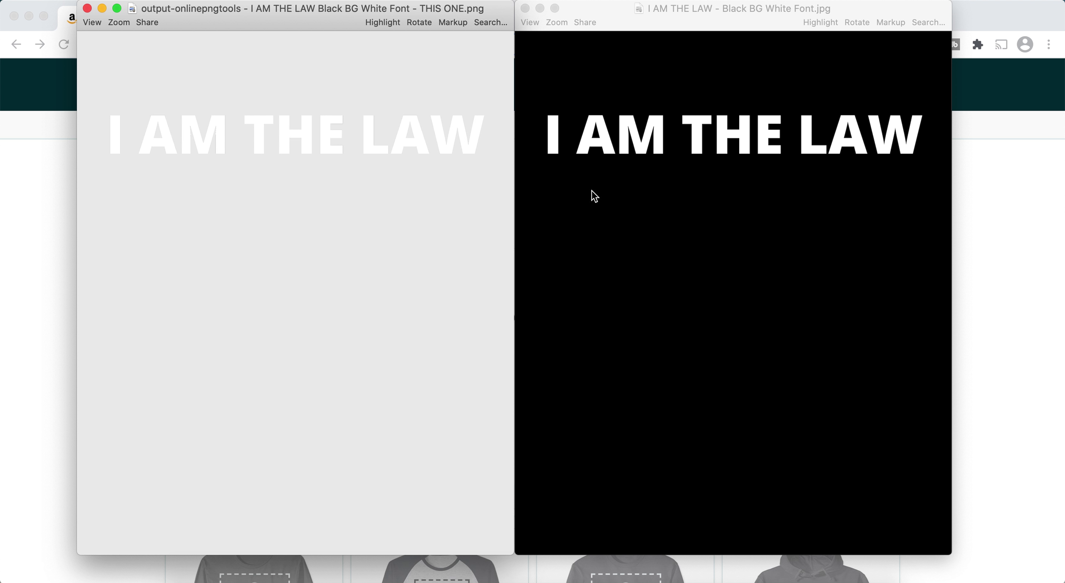
Switch to the onlinepngtools JPG to PNG converter and examine its transparency color and similarity options against the design files.
left_click(322, 578)
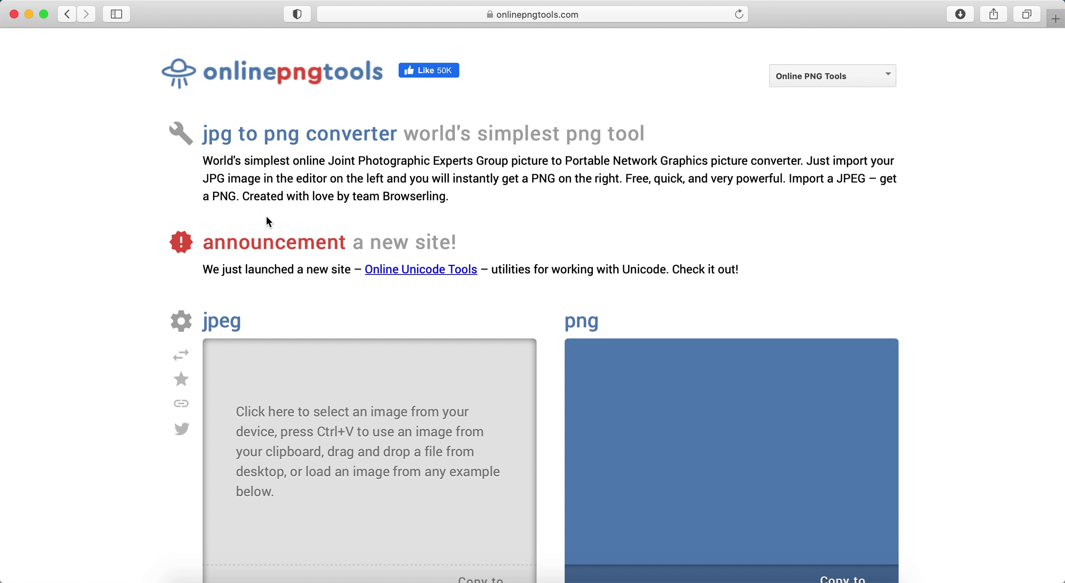
scroll(85, 374, "down", 3)
scroll(86, 374, "down", 3)
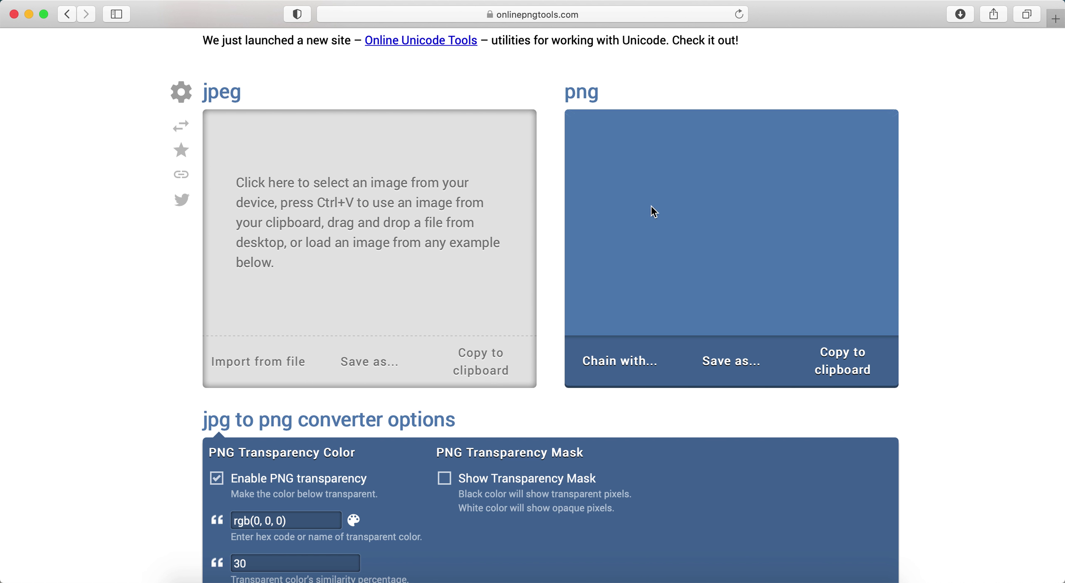
scroll(211, 399, "down", 3)
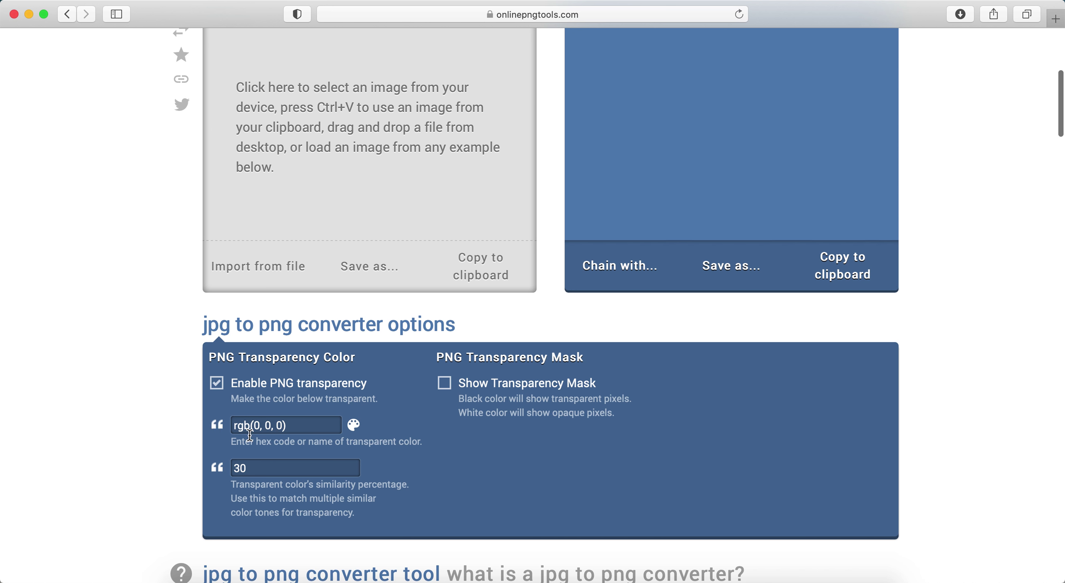
scroll(183, 450, "up", 2)
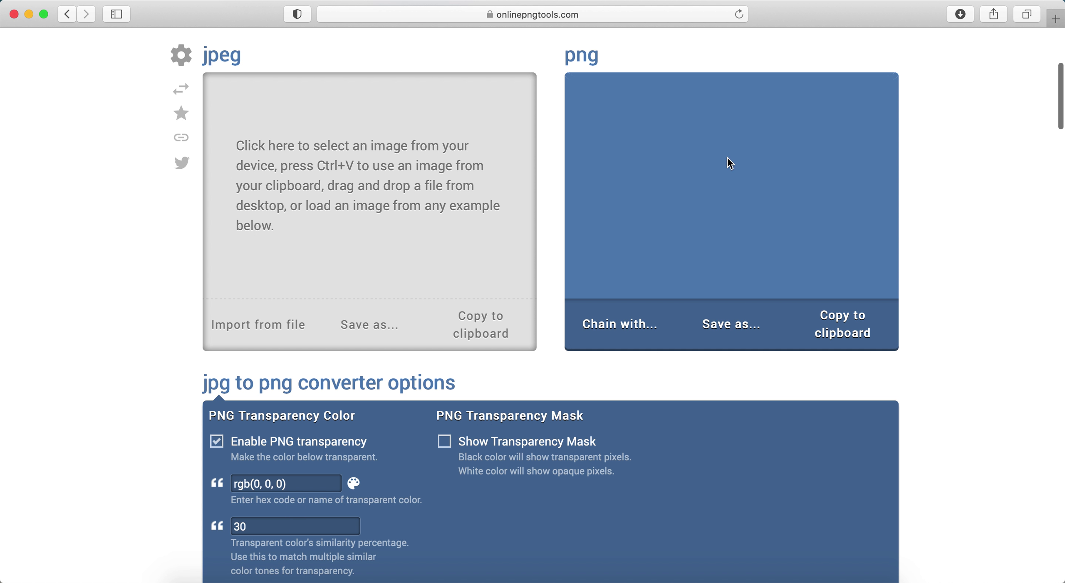
left_click(535, 578)
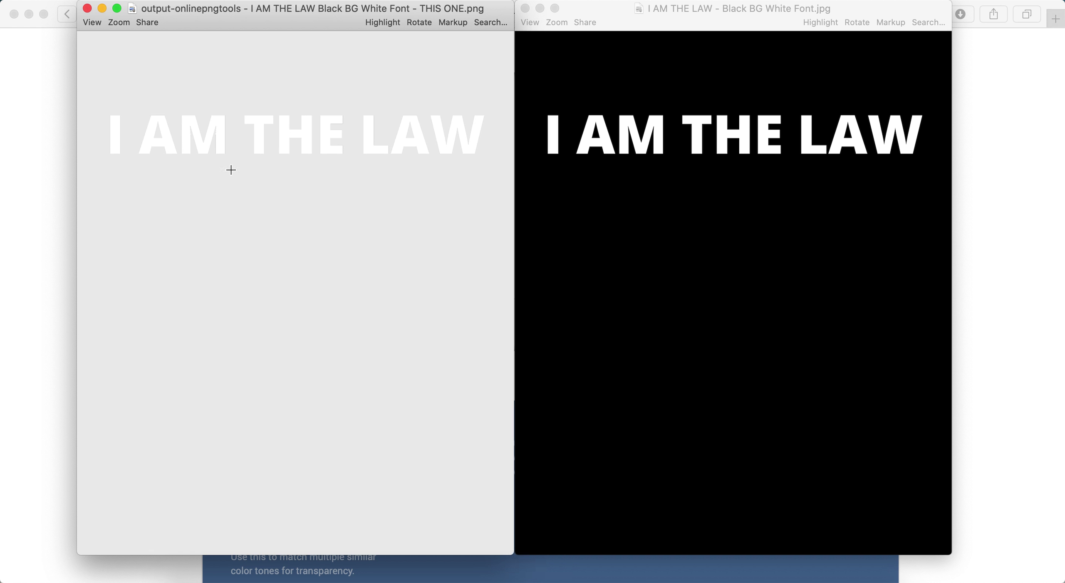
left_click(18, 412)
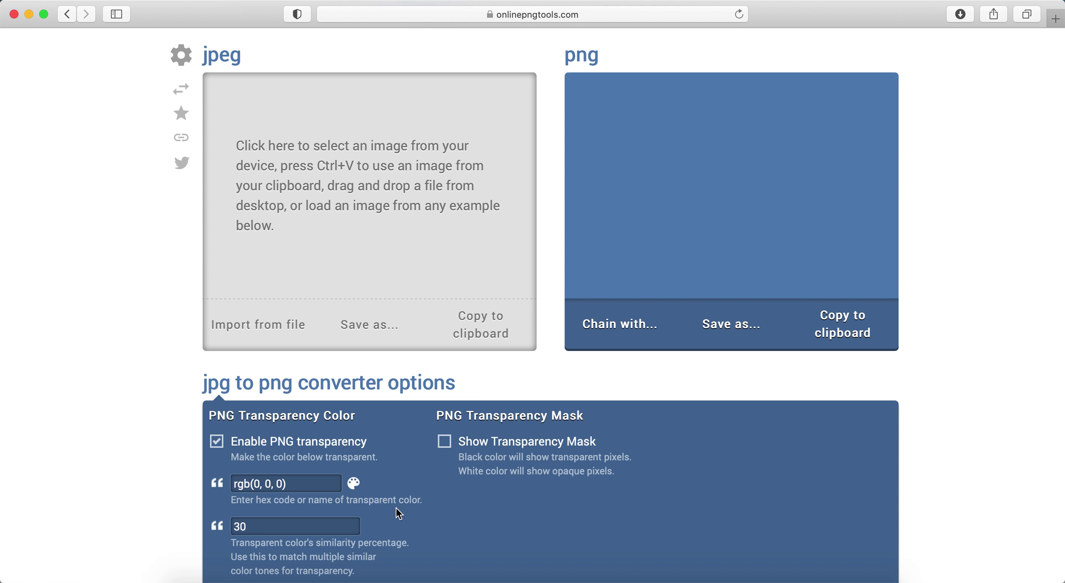
Switch back to Merch by Amazon and upload the output-onlinepngtools black-background, white-font "THIS ONE" PNG as the standard t-shirt artwork.
left_click(369, 581)
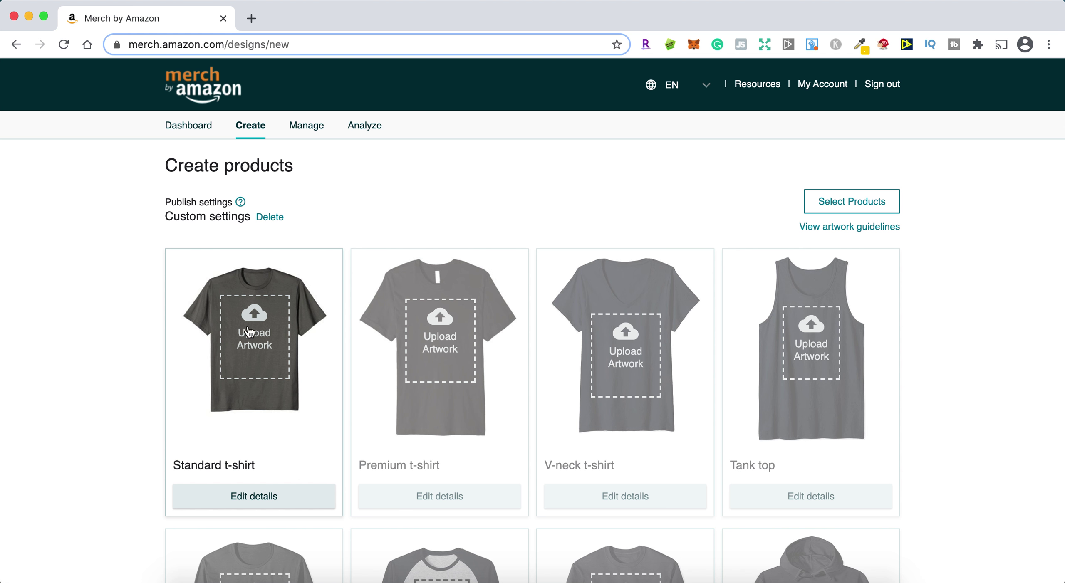
left_click(259, 343)
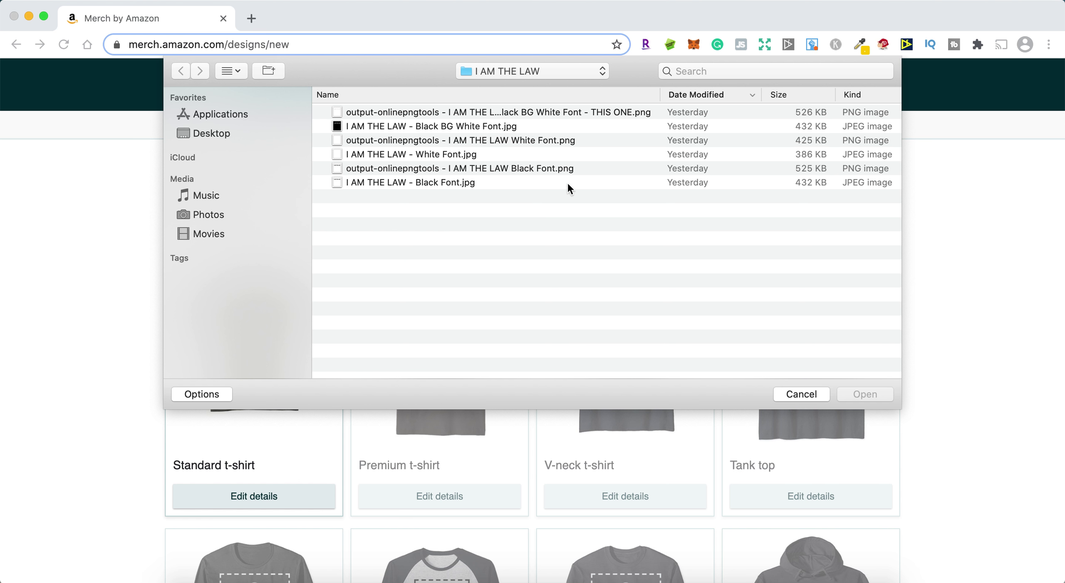
left_click(629, 111)
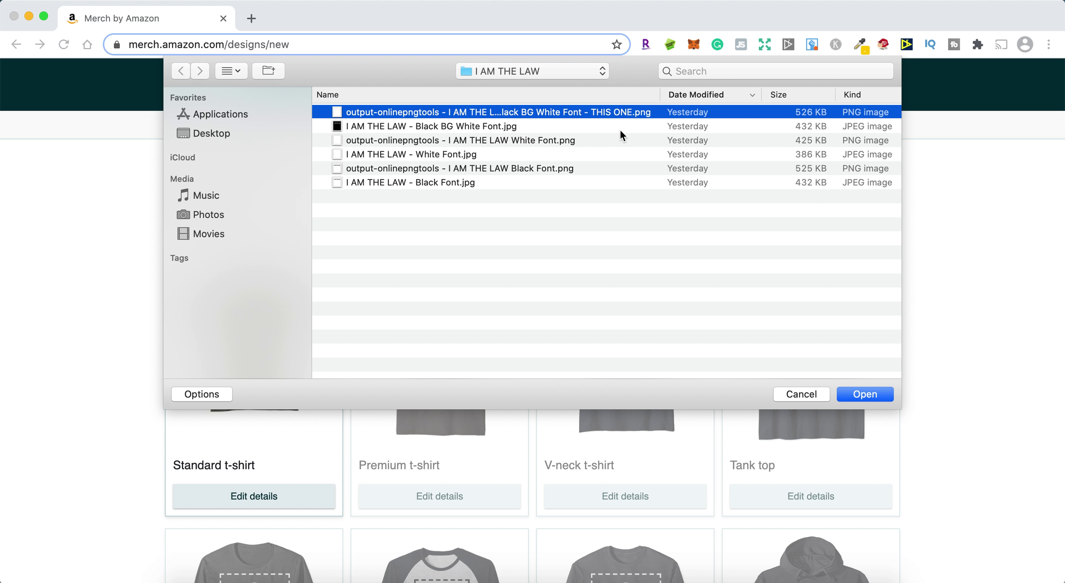
left_click(864, 394)
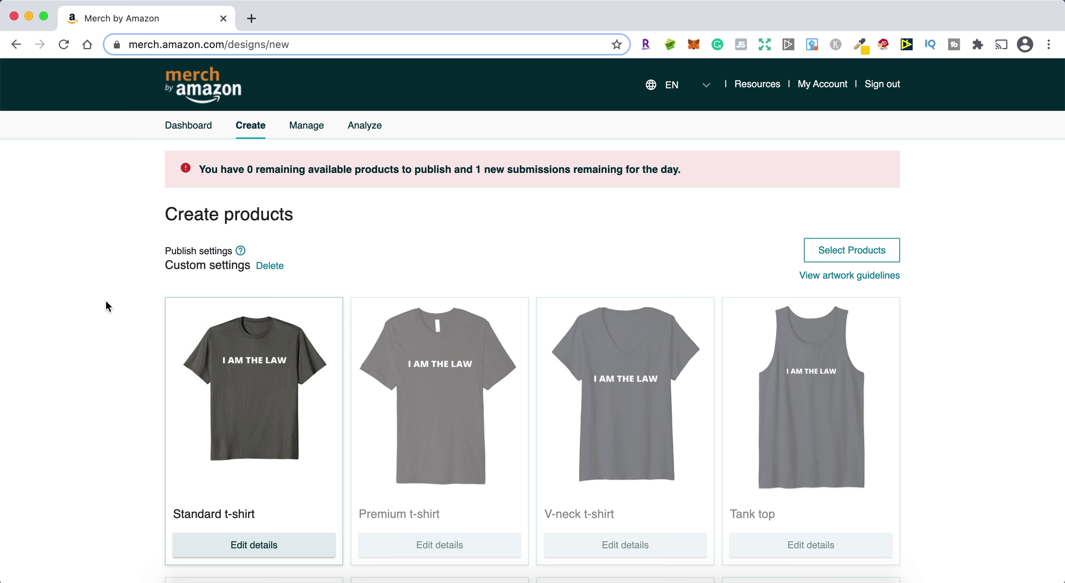
Examine how the uploaded artwork is placed across all product types, from t-shirts and hoodies to PopSockets grips and phone cases.
scroll(98, 309, "down", 2)
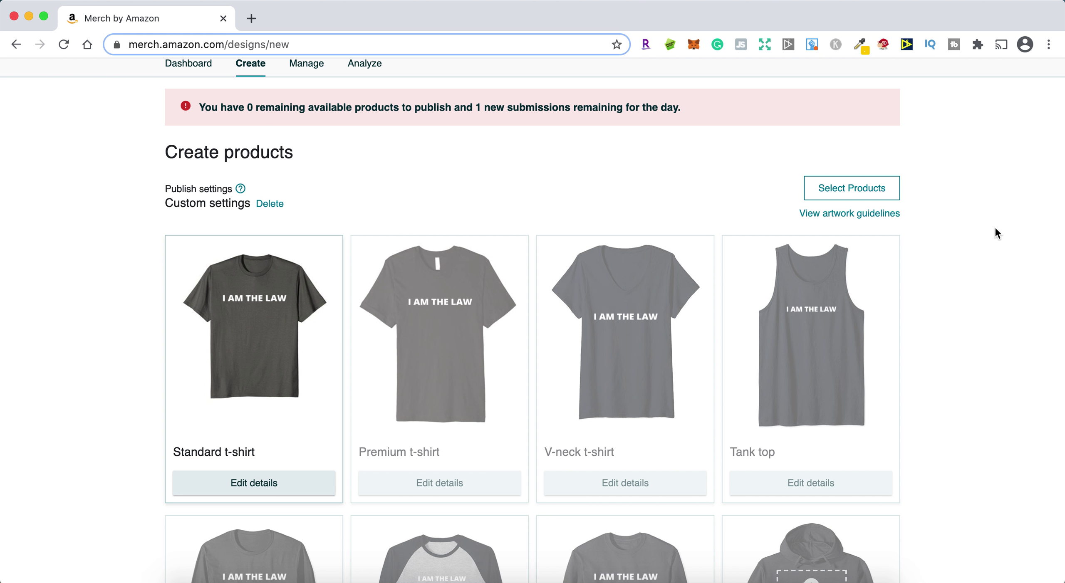
scroll(996, 231, "down", 1)
scroll(69, 358, "down", 1)
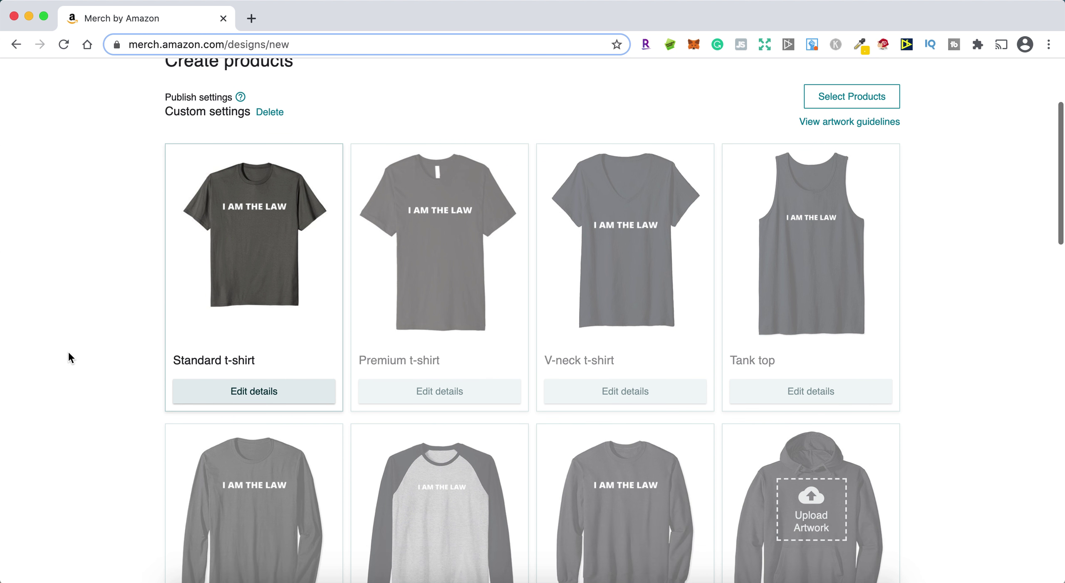
scroll(43, 348, "down", 2)
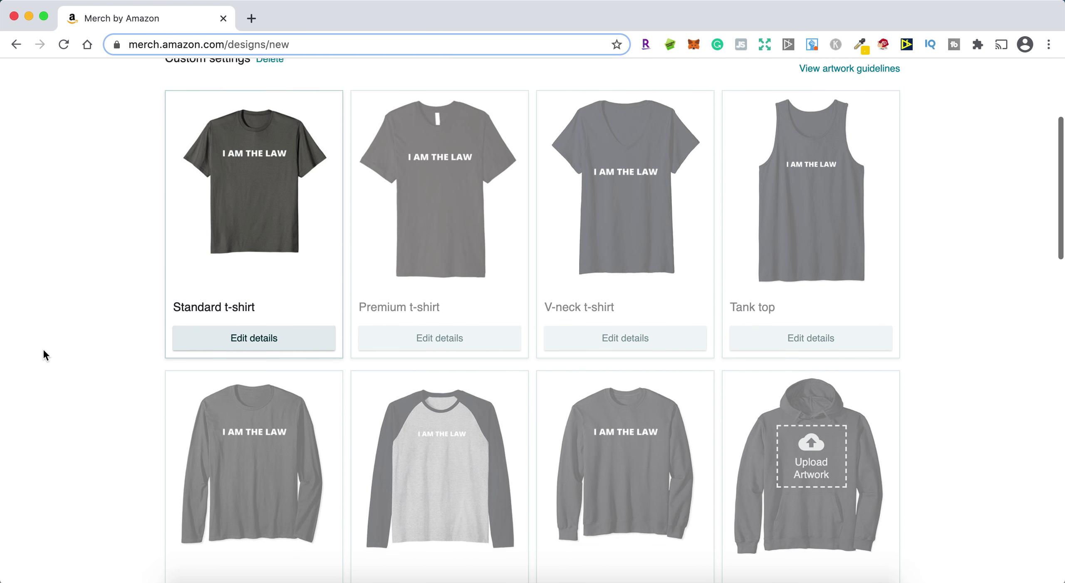
scroll(43, 350, "up", 3)
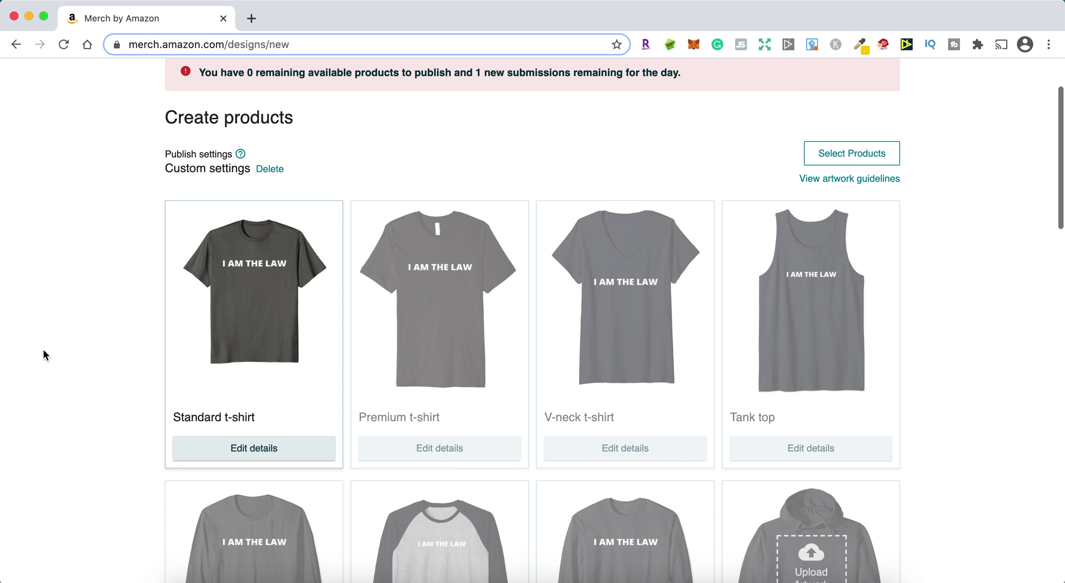
scroll(43, 364, "up", 2)
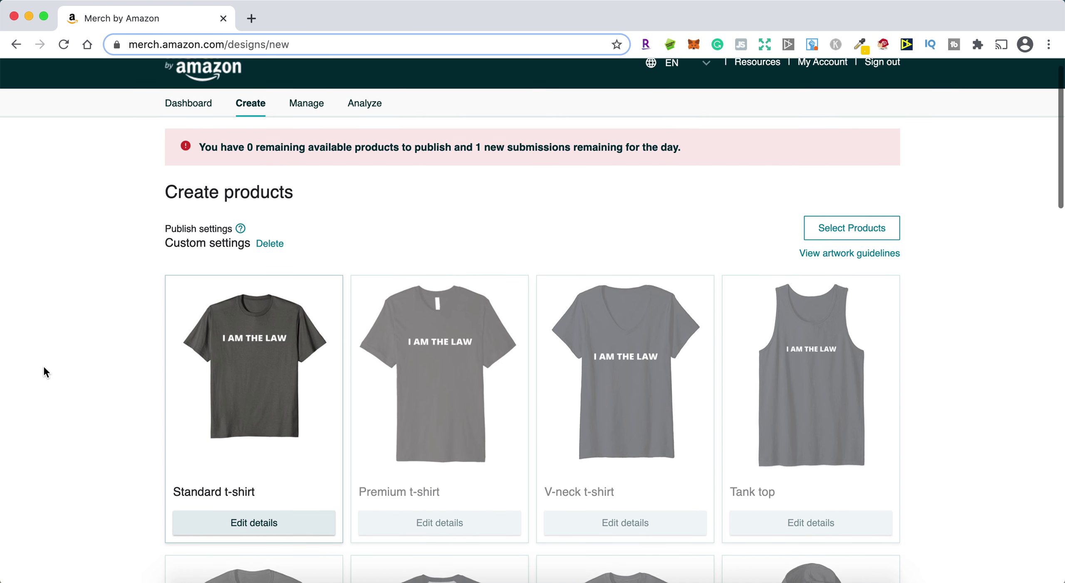
scroll(43, 365, "down", 1)
scroll(108, 322, "down", 4)
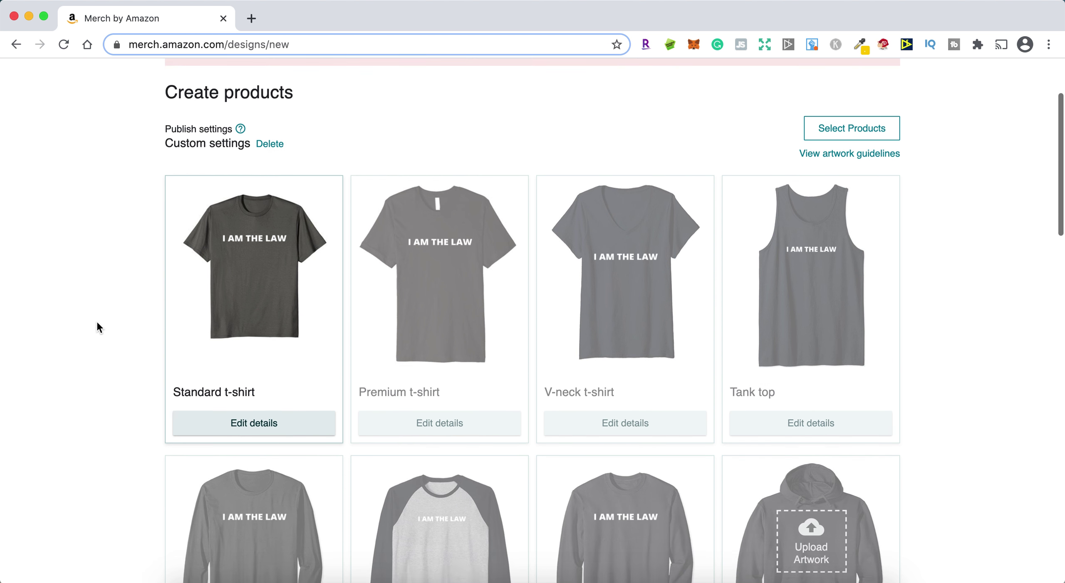
scroll(637, 143, "down", 1)
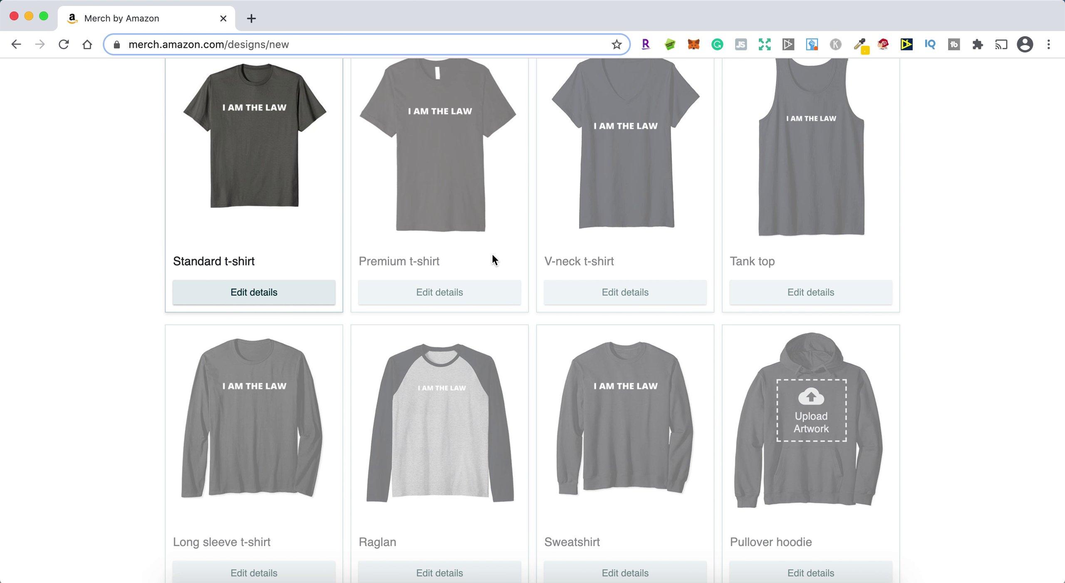
scroll(646, 445, "down", 2)
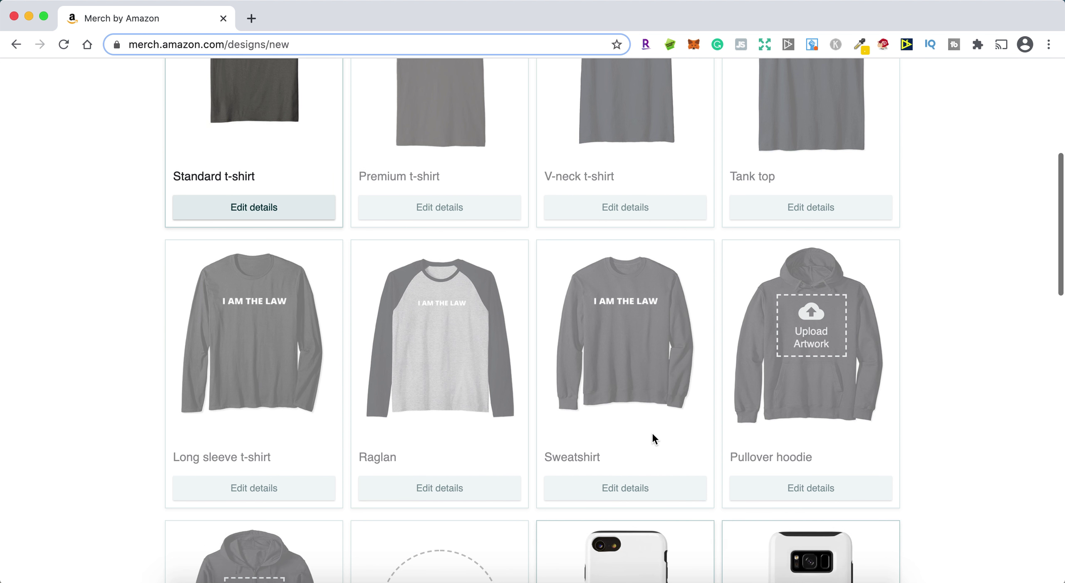
scroll(828, 321, "down", 7)
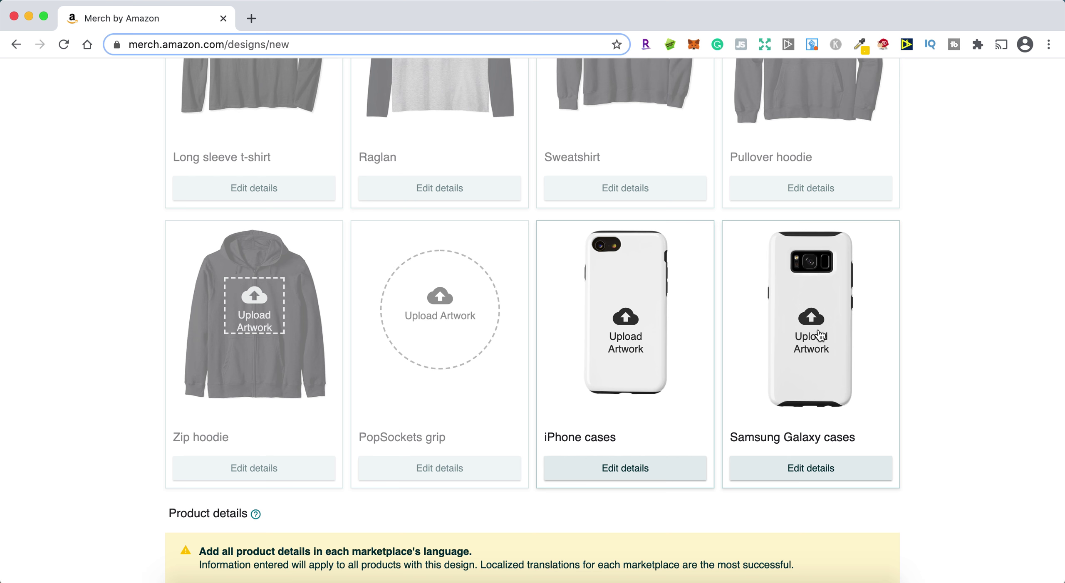
scroll(820, 335, "up", 2)
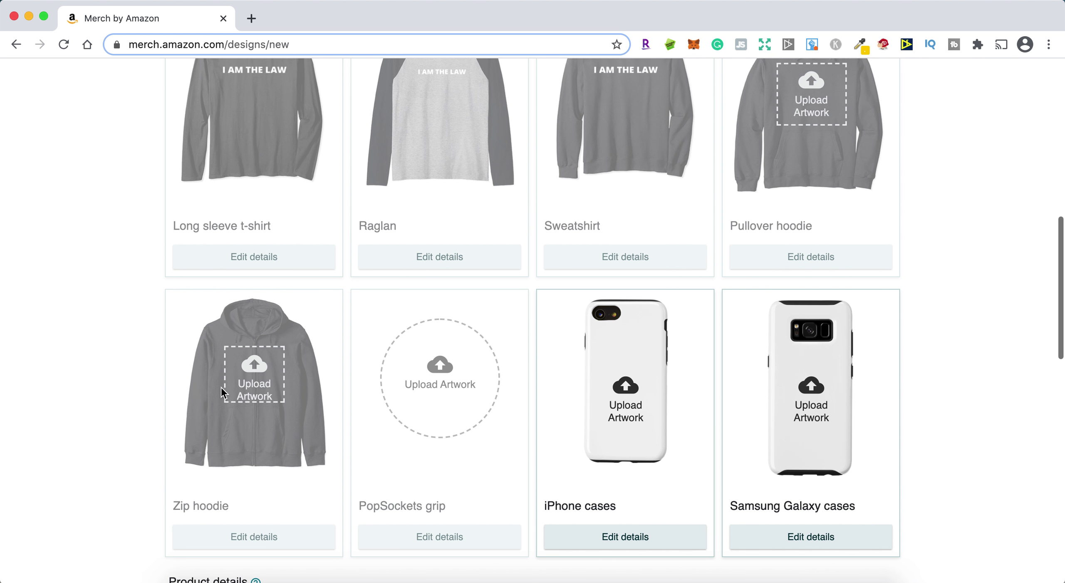
scroll(47, 388, "up", 10)
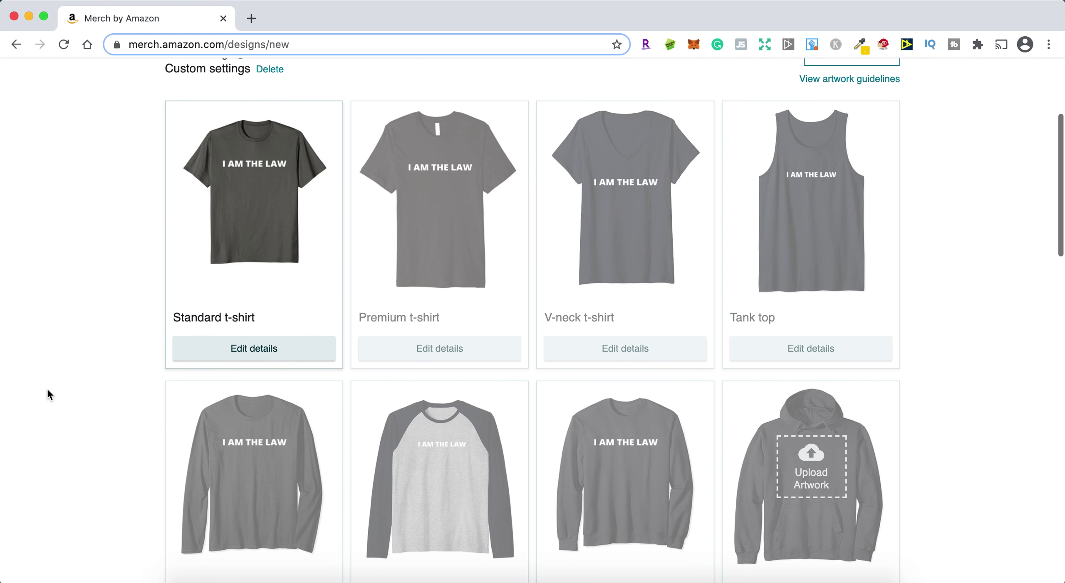
scroll(328, 327, "down", 10)
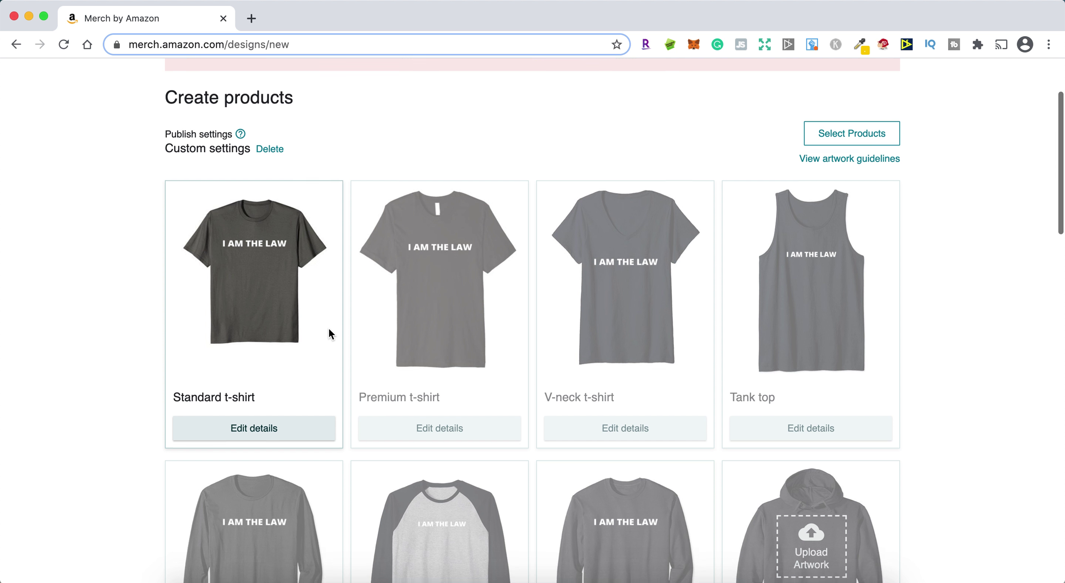
scroll(400, 501, "down", 1)
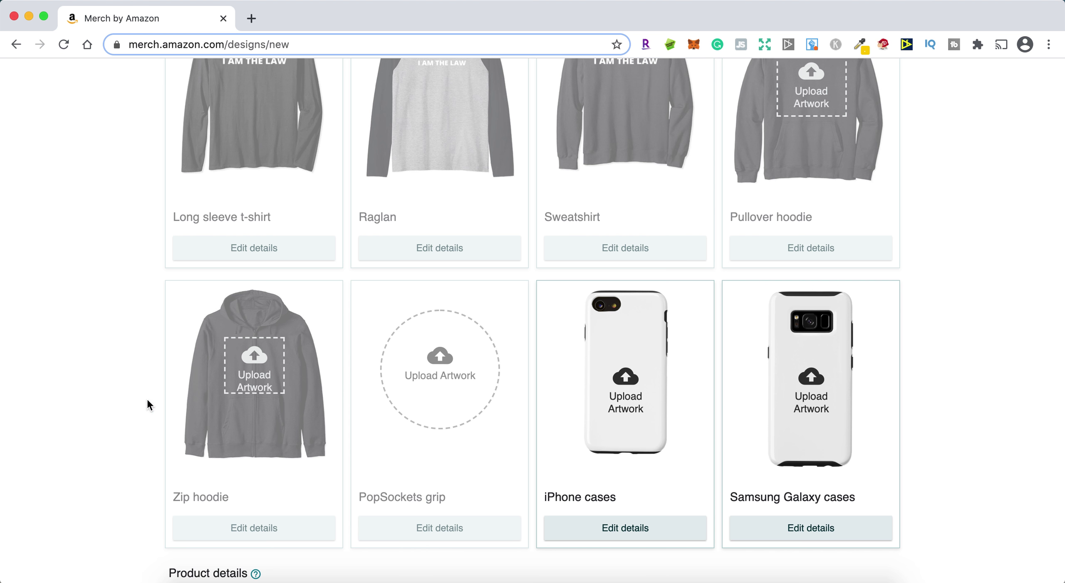
scroll(147, 400, "up", 1)
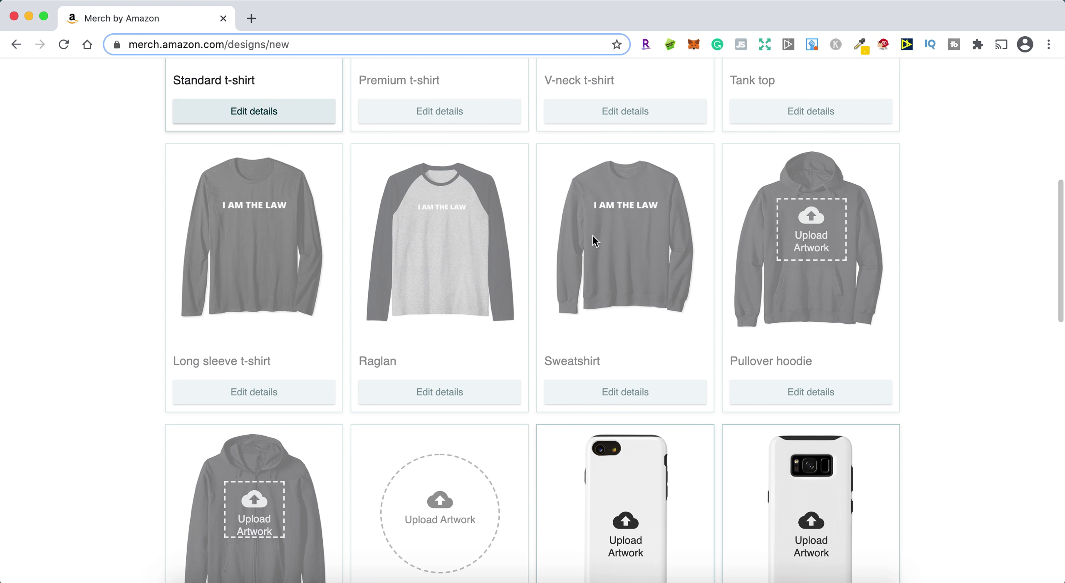
scroll(334, 324, "up", 10)
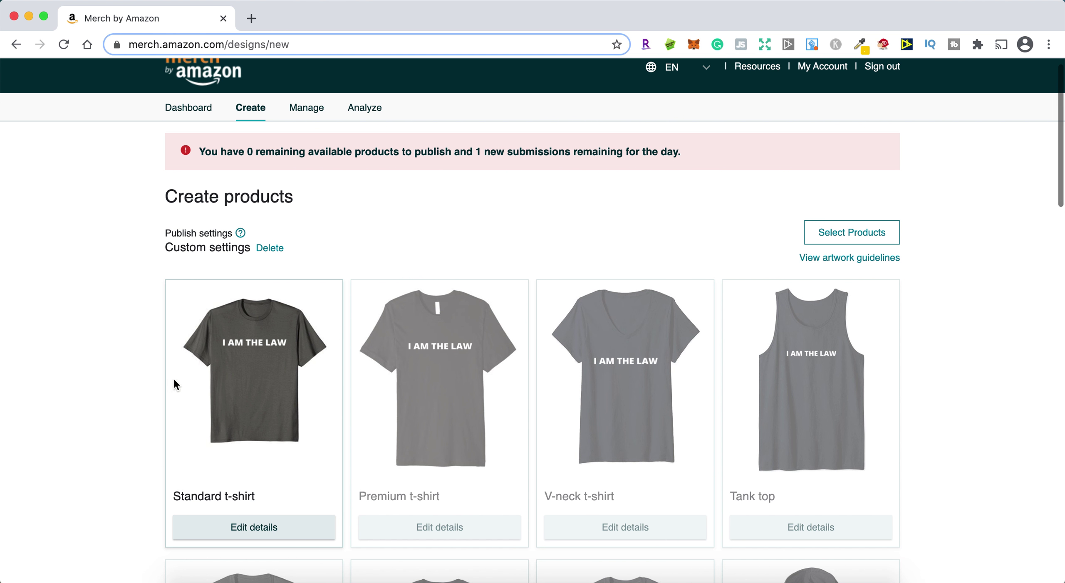
scroll(131, 398, "down", 2)
left_click(863, 188)
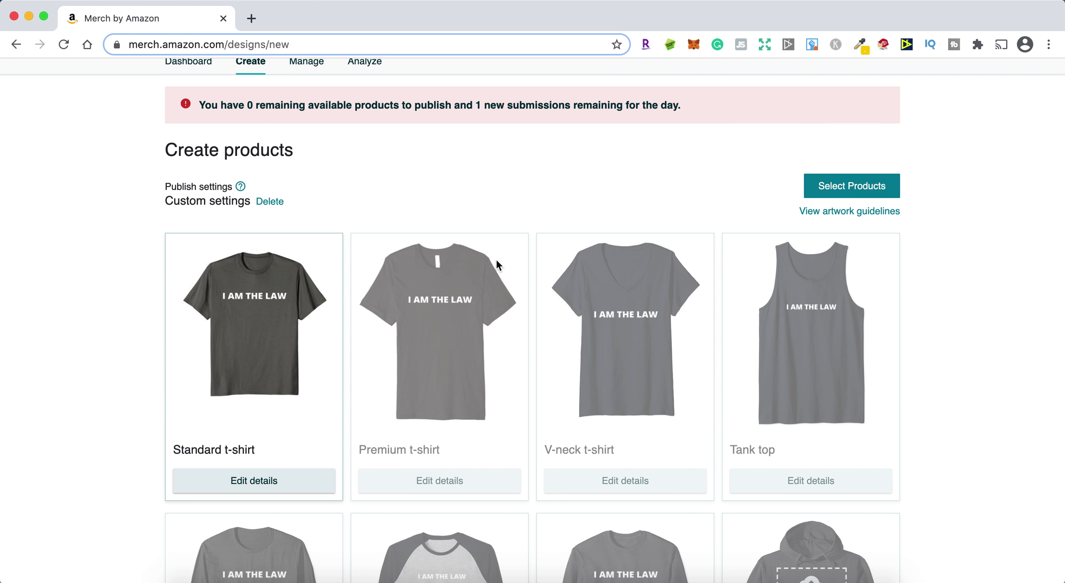
left_click(463, 251)
scroll(442, 343, "down", 2)
left_click(464, 520)
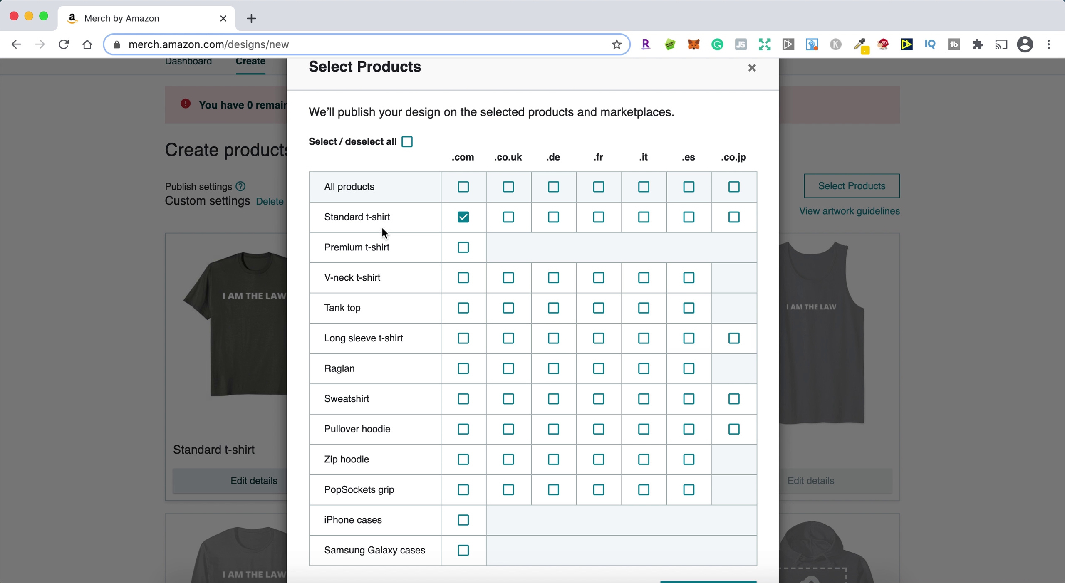
left_click(508, 217)
left_click(554, 217)
left_click(509, 217)
left_click(555, 220)
left_click(190, 298)
Open the standard t-shirt's details and examine its fit types, color choices and list prices.
scroll(502, 412, "down", 3)
scroll(358, 390, "down", 3)
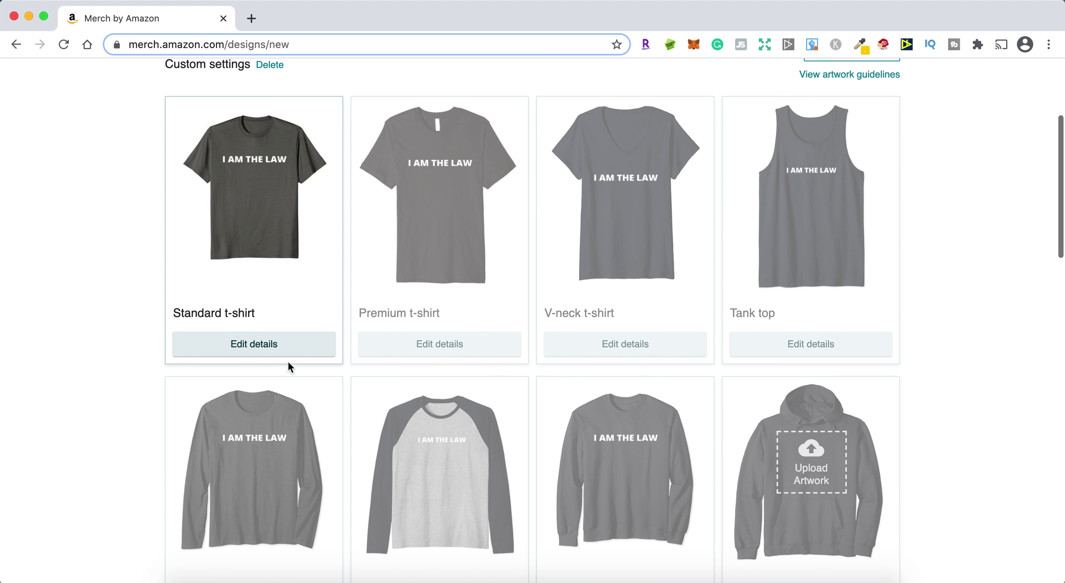
left_click(254, 344)
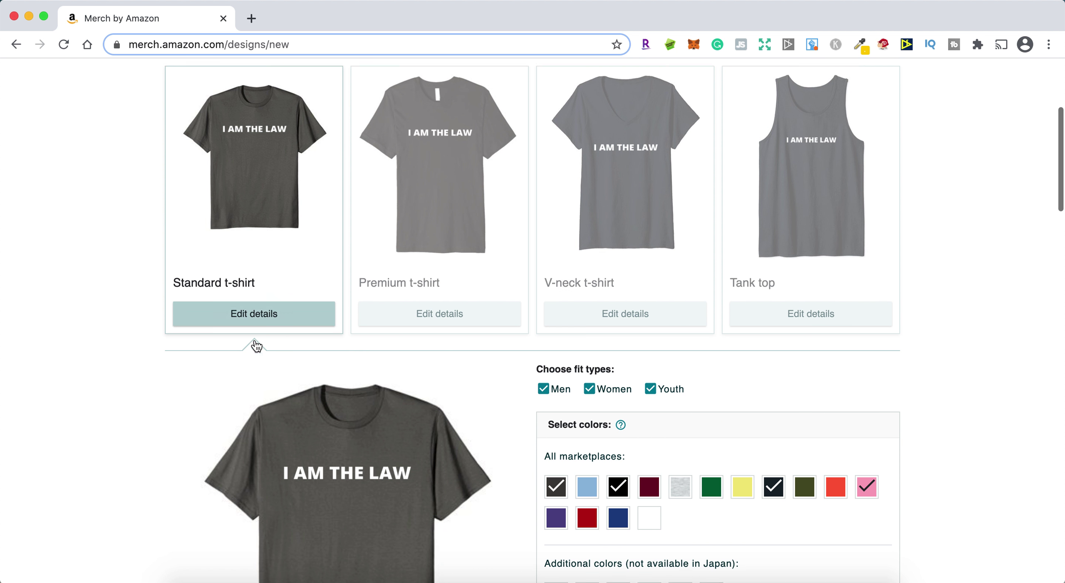
scroll(496, 356, "down", 5)
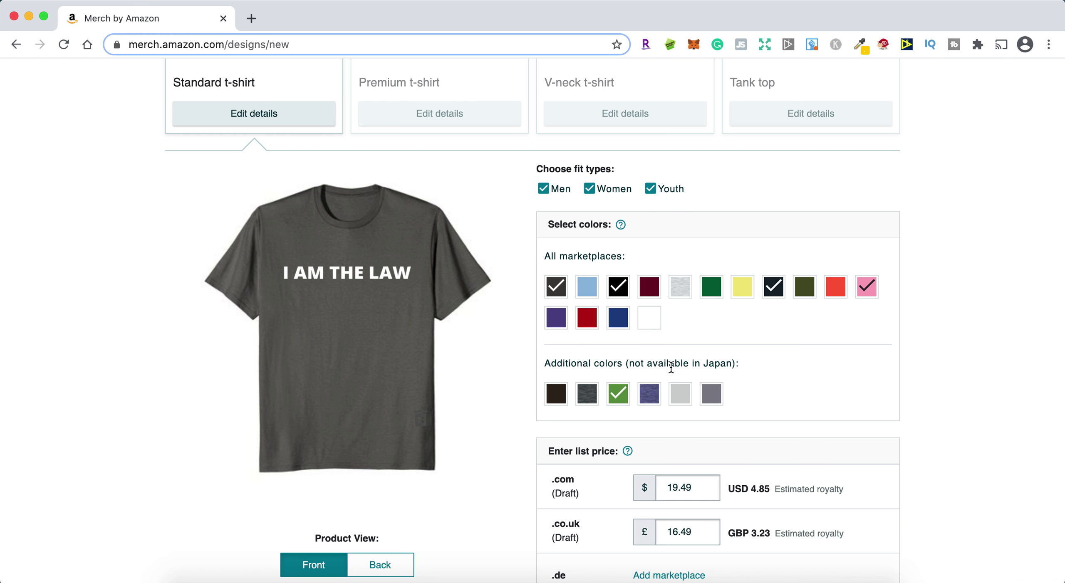
scroll(797, 365, "up", 1)
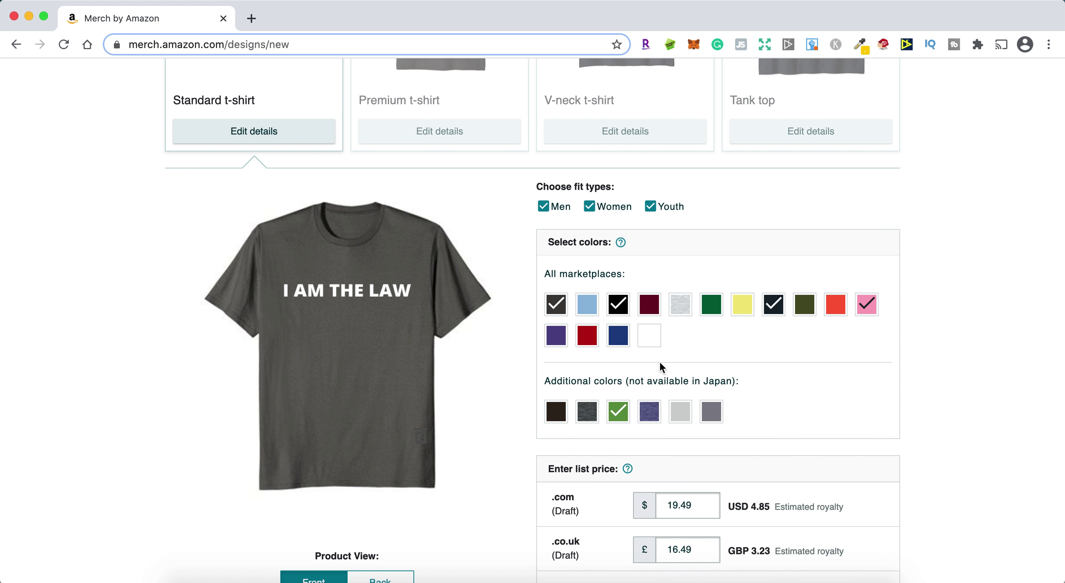
Limit the publishing selection to the standard t-shirt on .com, deselecting .co.uk, iPhone cases and Samsung Galaxy cases.
scroll(749, 362, "up", 10)
scroll(749, 362, "up", 3)
left_click(851, 250)
left_click(507, 252)
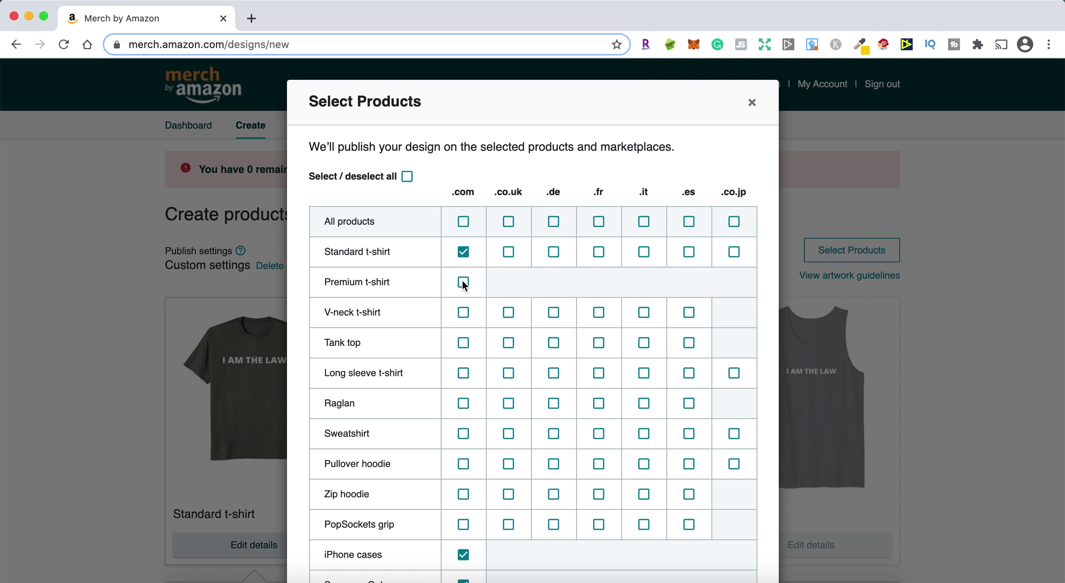
scroll(459, 326, "down", 2)
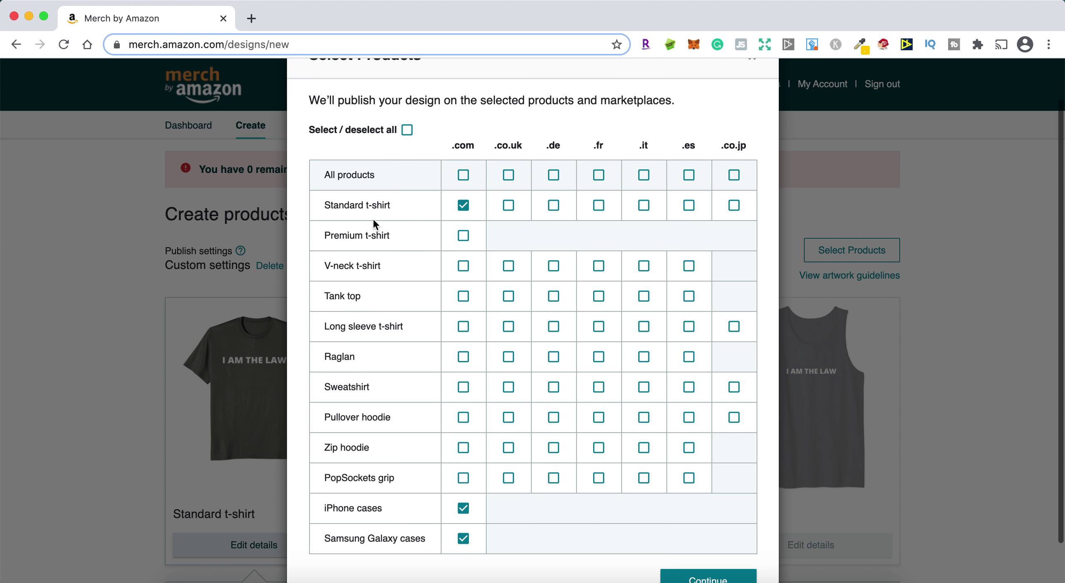
scroll(441, 485, "down", 1)
left_click(463, 489)
left_click(463, 519)
left_click(720, 571)
Check the standard t-shirt's .com list price, preview the design on a white shirt and deselect white again.
scroll(937, 388, "down", 10)
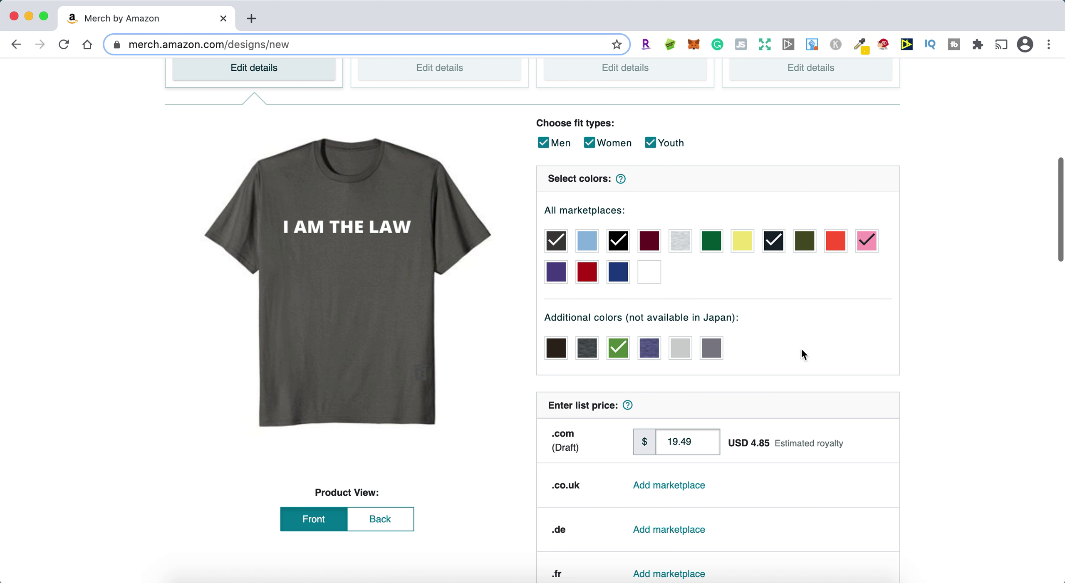
scroll(540, 448, "down", 2)
scroll(578, 470, "down", 1)
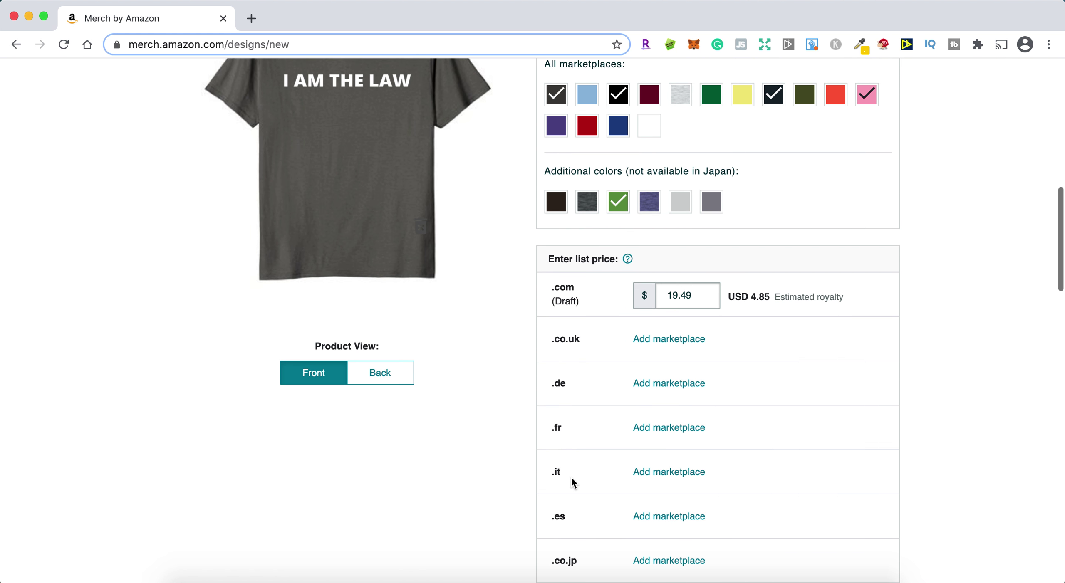
scroll(607, 391, "down", 1)
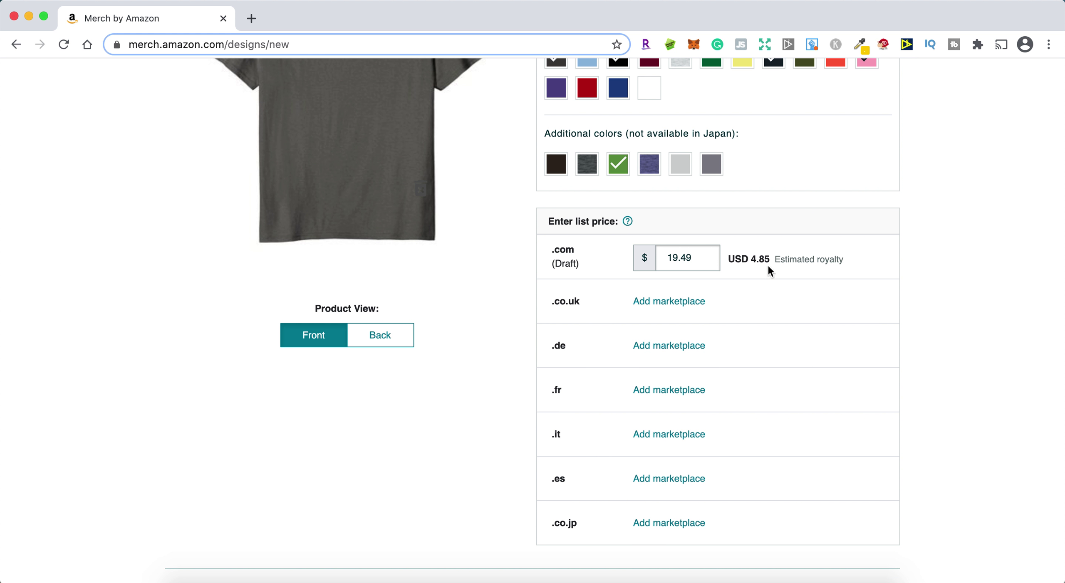
scroll(532, 356, "up", 3)
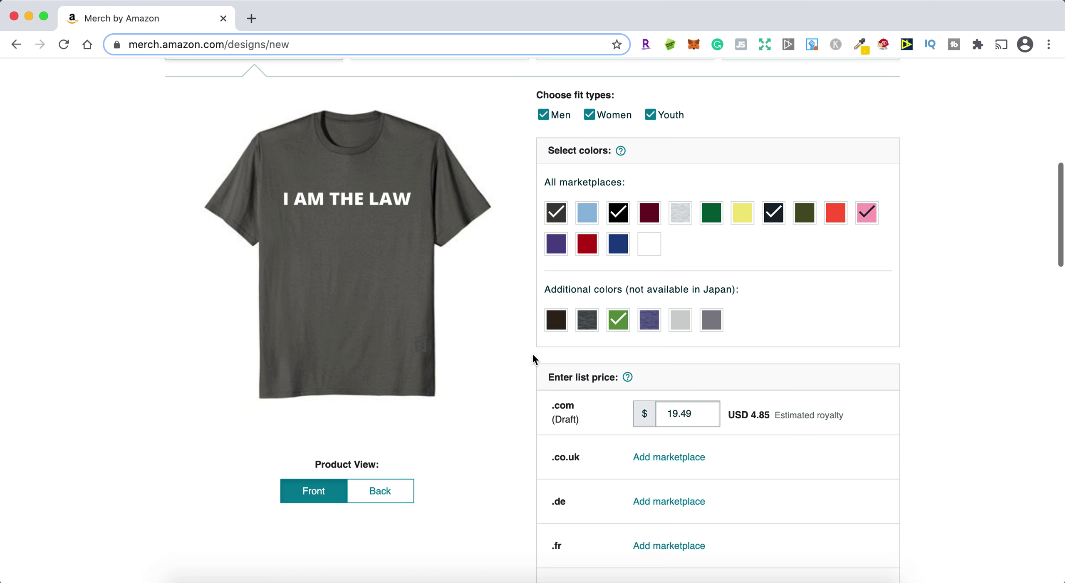
scroll(532, 356, "up", 1)
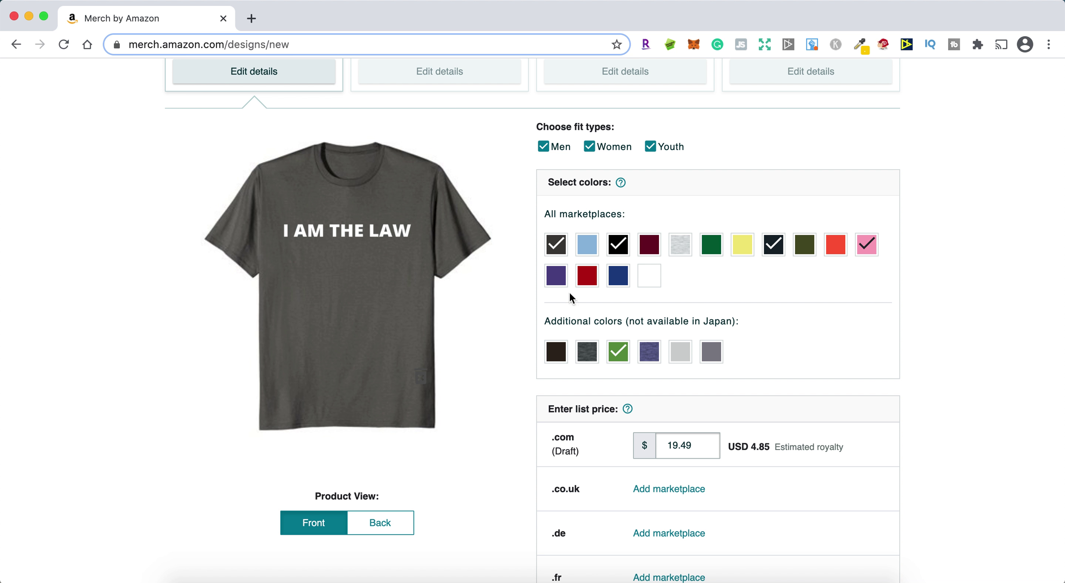
left_click(648, 276)
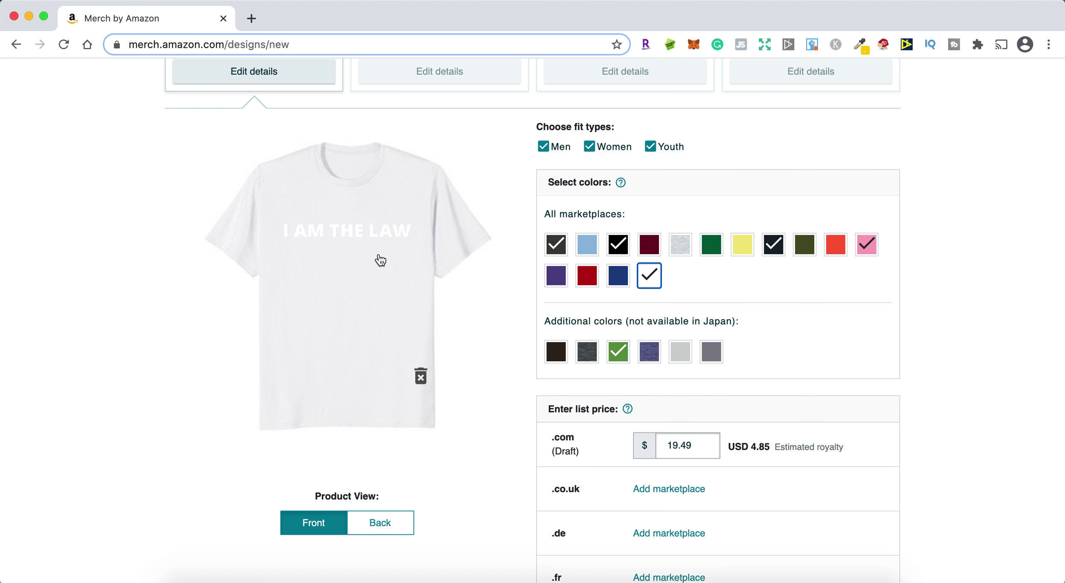
left_click(648, 288)
Add blue, purple, maroon and light gray to the standard t-shirt's colors, leaving light blue, red and Kelly Green deselected.
left_click(618, 280)
left_click(581, 279)
left_click(558, 279)
left_click(587, 246)
left_click(662, 250)
left_click(681, 246)
left_click(711, 266)
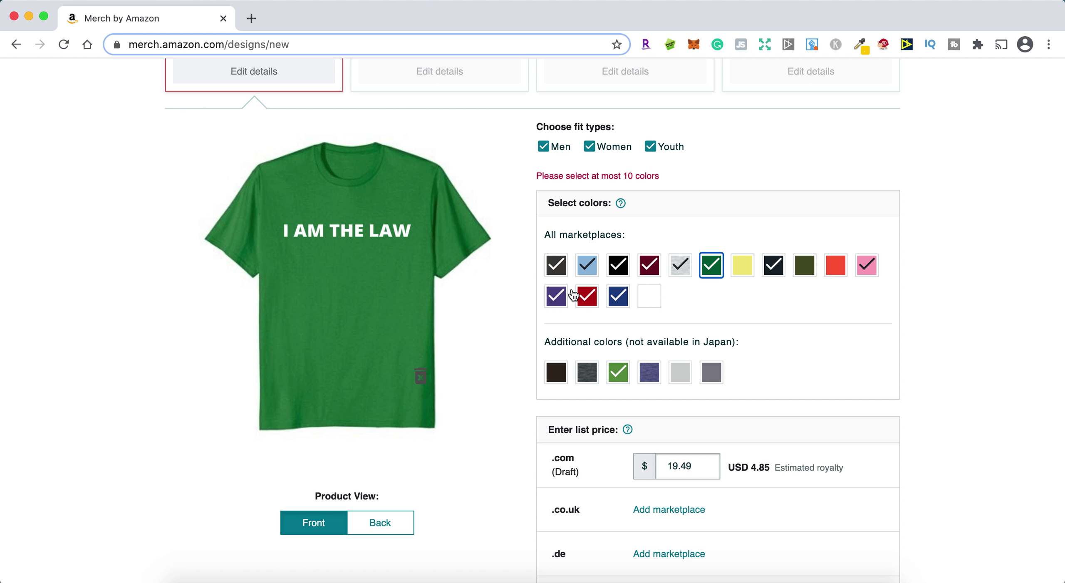
left_click(597, 275)
left_click(588, 296)
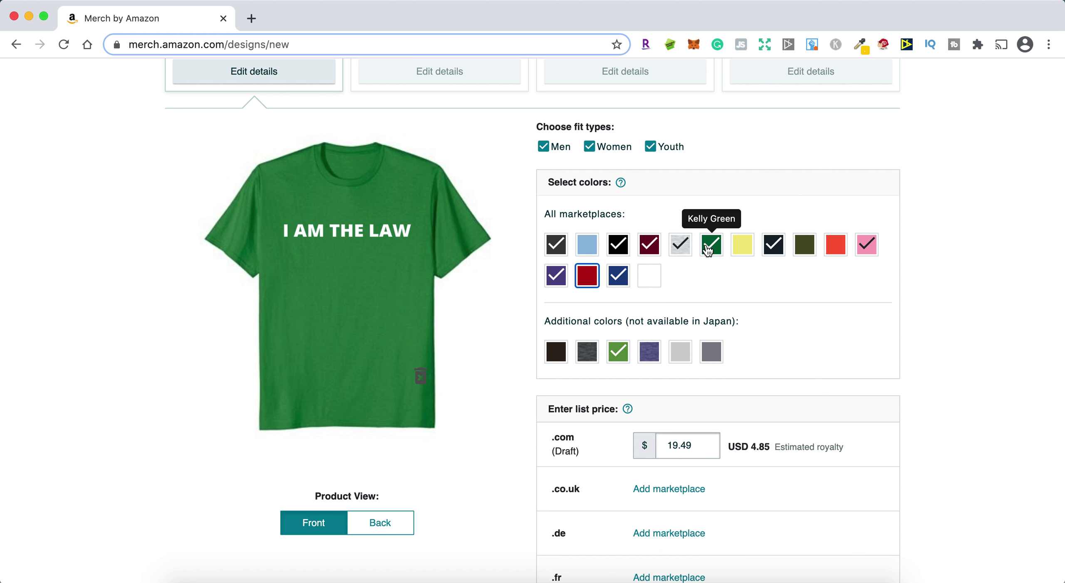
left_click(712, 245)
Examine the remaining products, the English product details fields, the Amazon availability choices and the publishing options.
scroll(322, 371, "down", 2)
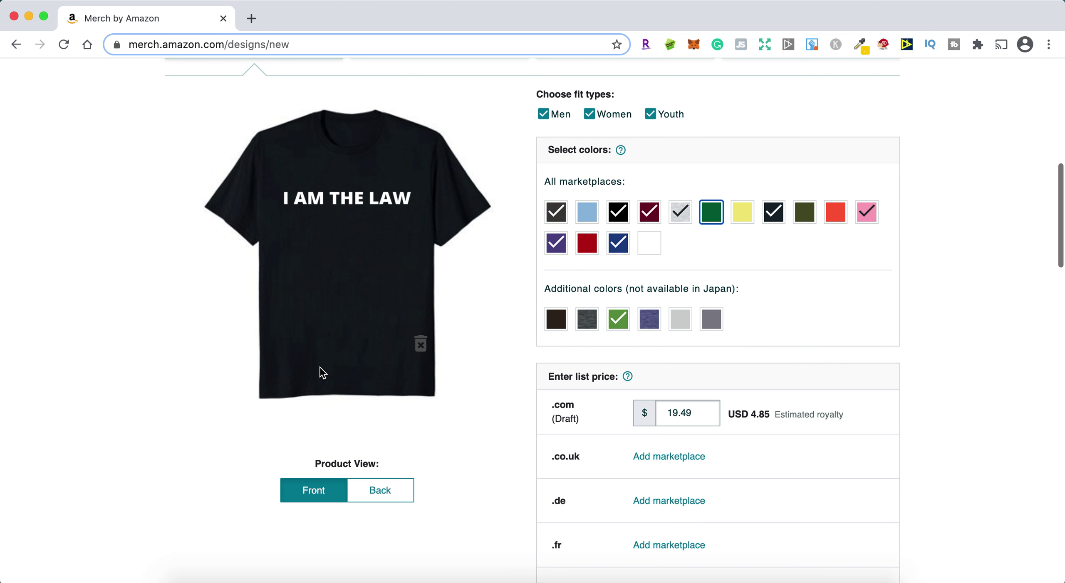
scroll(136, 404, "down", 5)
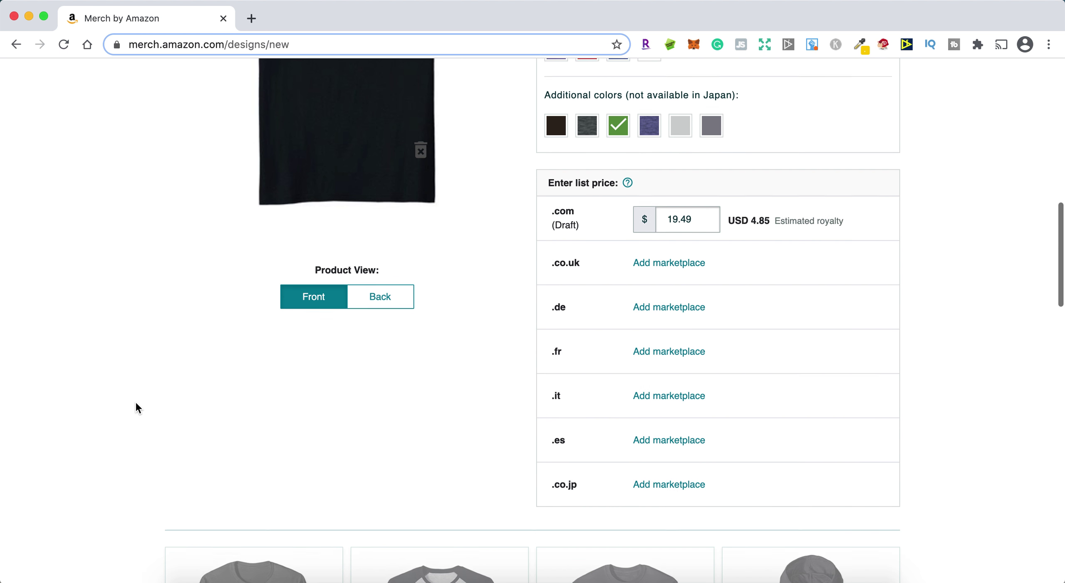
scroll(136, 404, "down", 10)
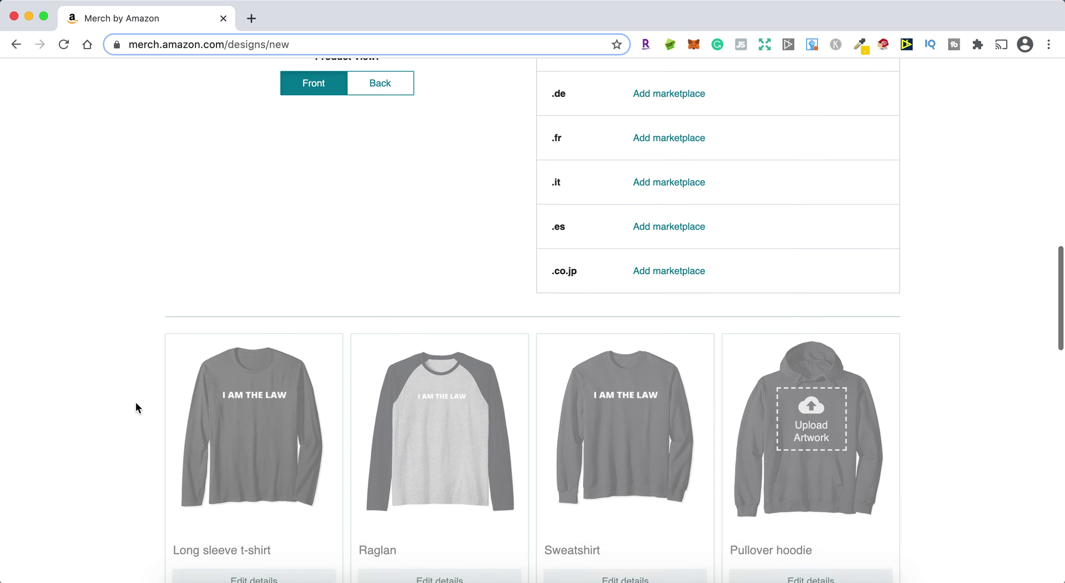
scroll(135, 404, "down", 12)
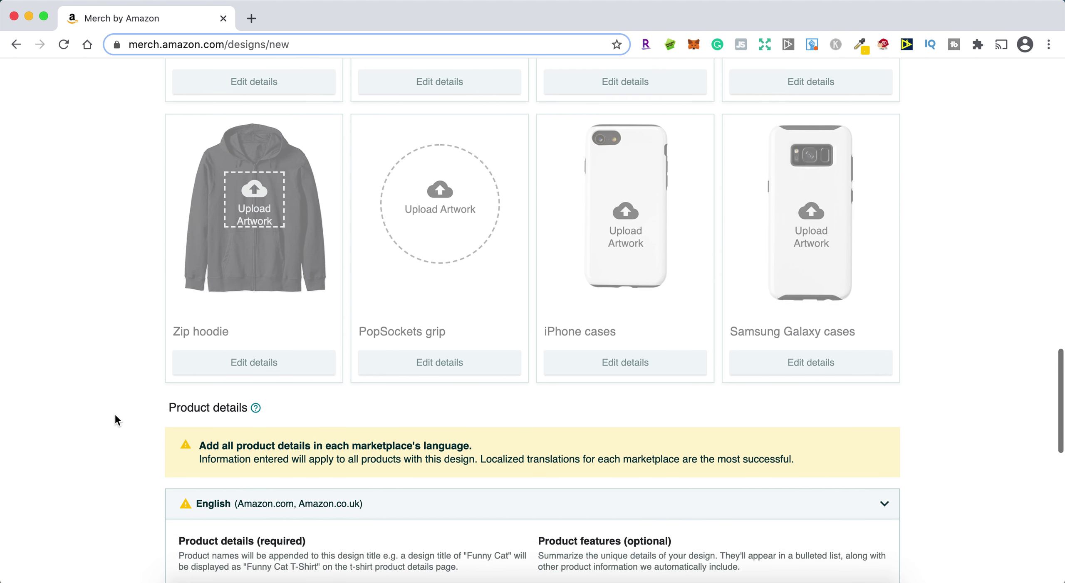
scroll(114, 419, "down", 3)
scroll(114, 420, "down", 2)
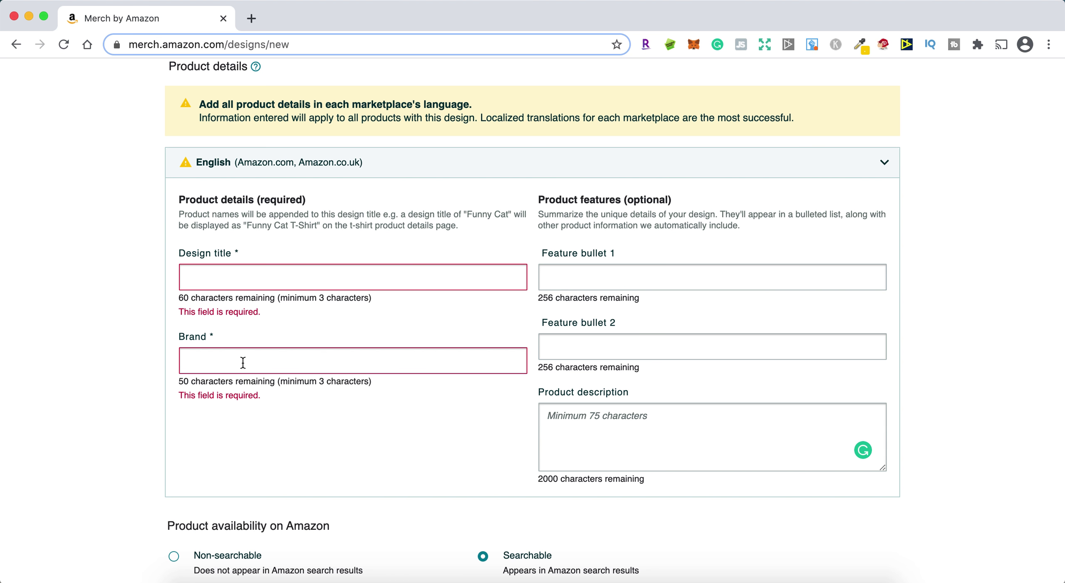
scroll(164, 436, "down", 6)
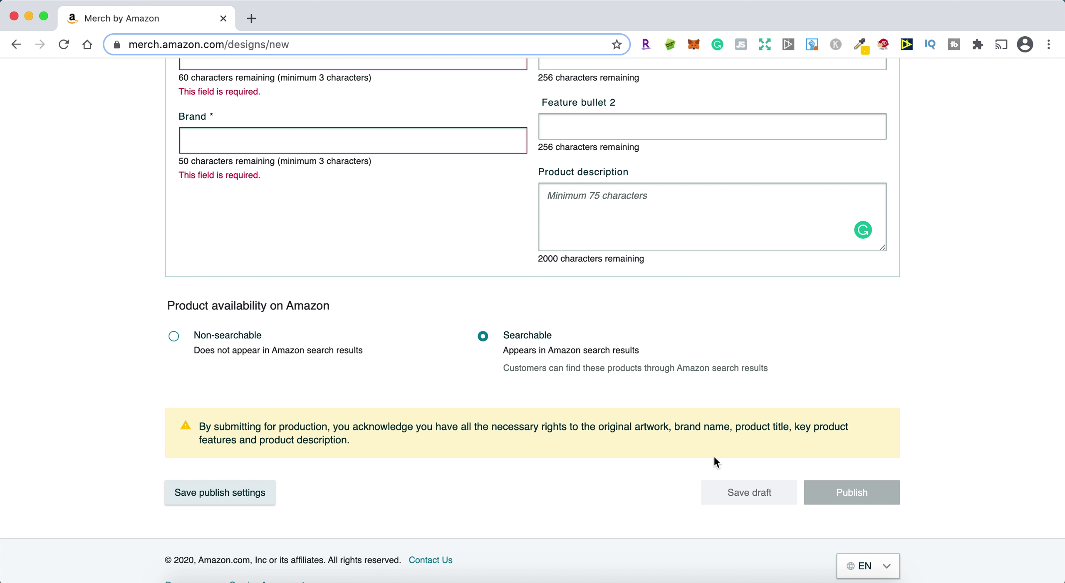
scroll(942, 350, "up", 3)
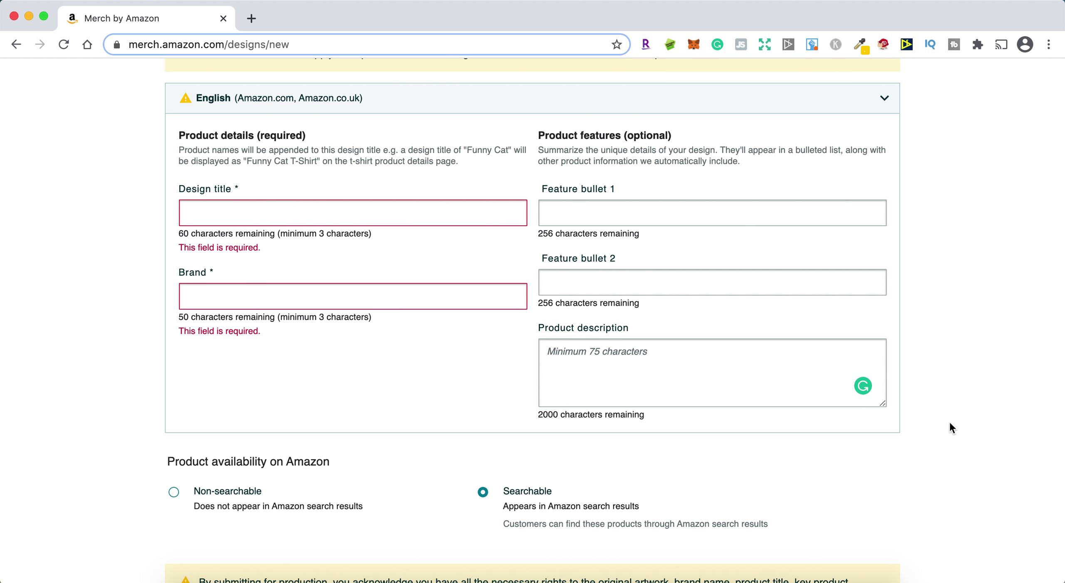
scroll(950, 423, "down", 5)
scroll(949, 421, "down", 1)
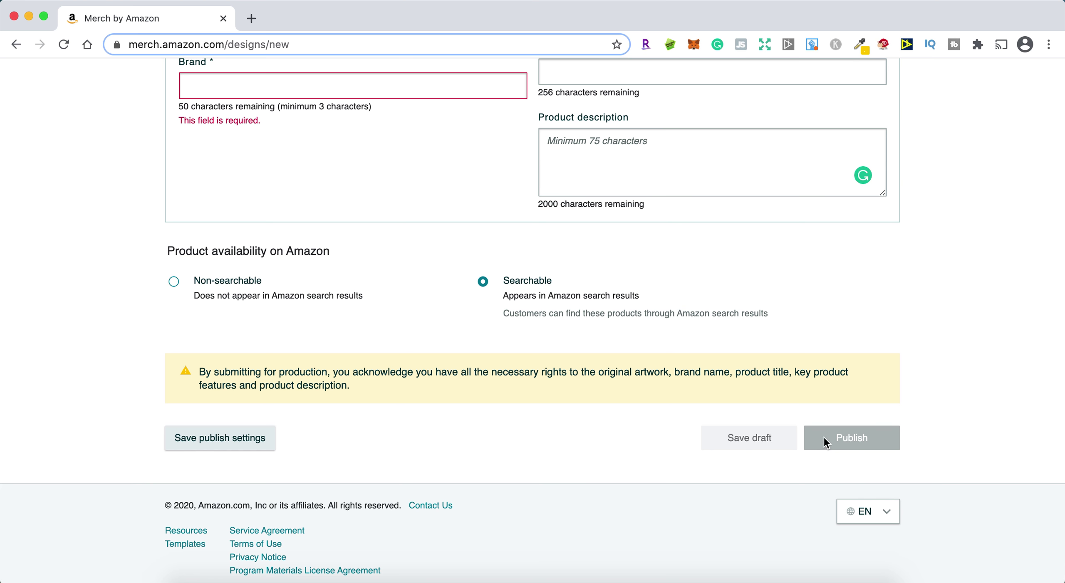
scroll(930, 282, "up", 15)
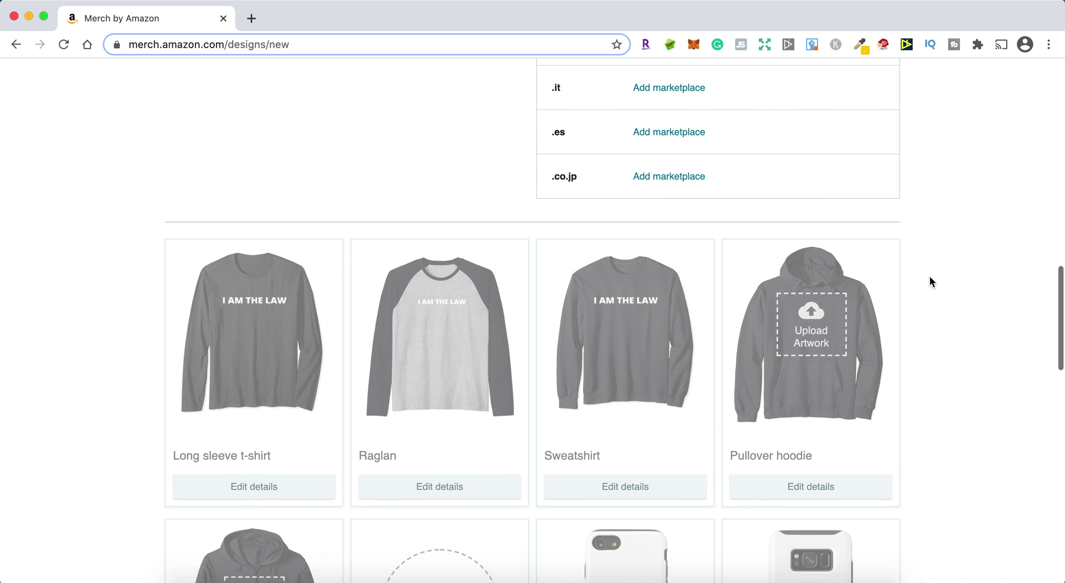
scroll(931, 282, "up", 15)
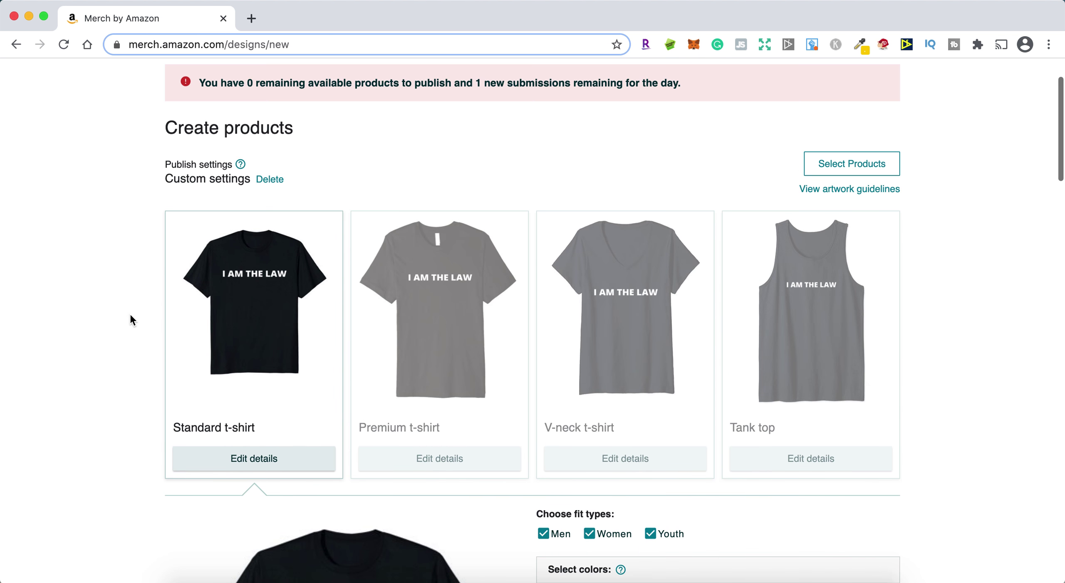
scroll(60, 363, "up", 3)
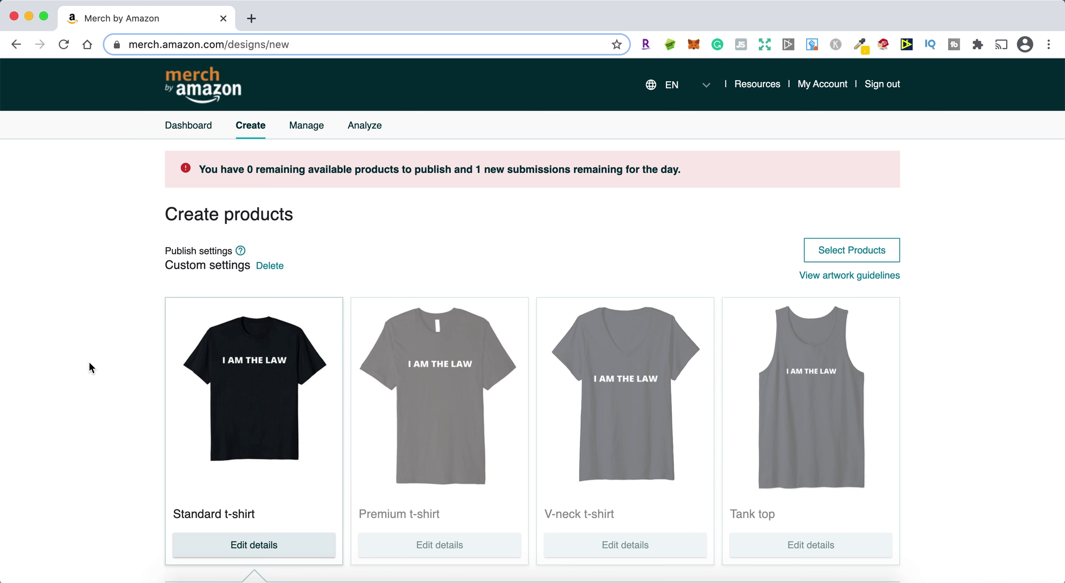
scroll(979, 314, "down", 1)
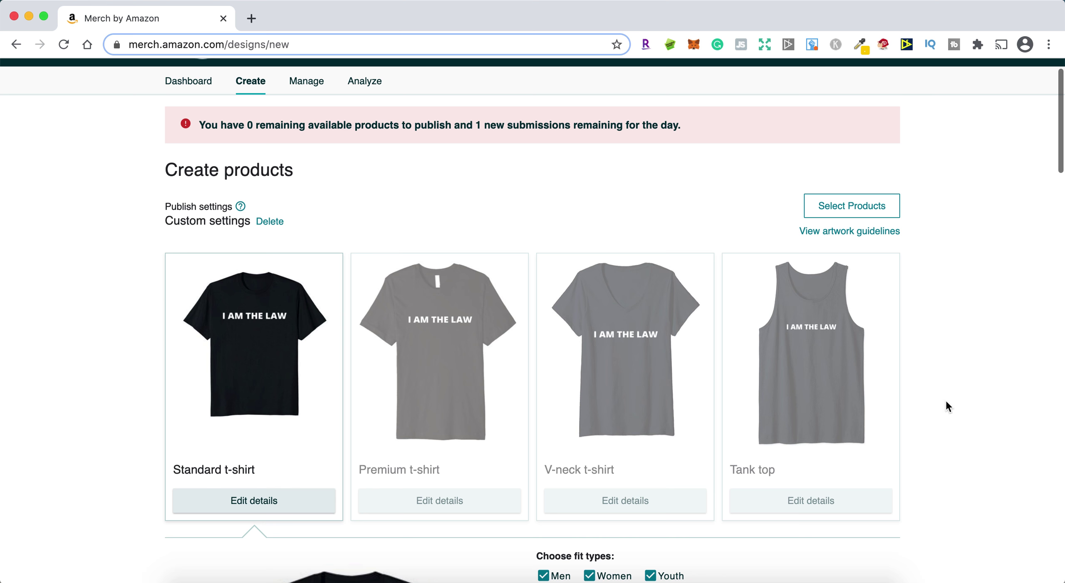
scroll(945, 400, "down", 3)
scroll(945, 400, "up", 2)
scroll(947, 402, "down", 1)
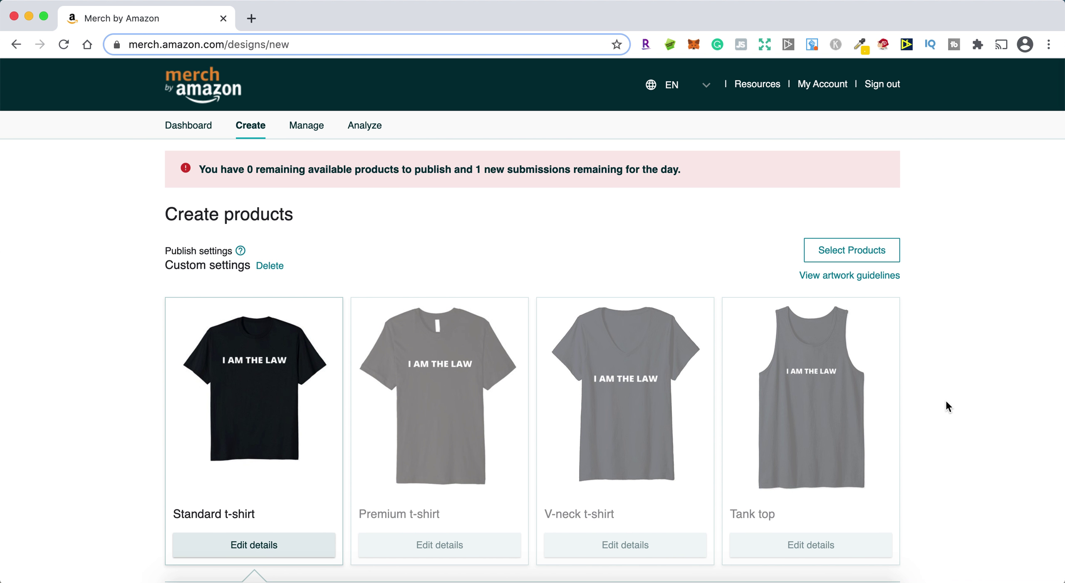